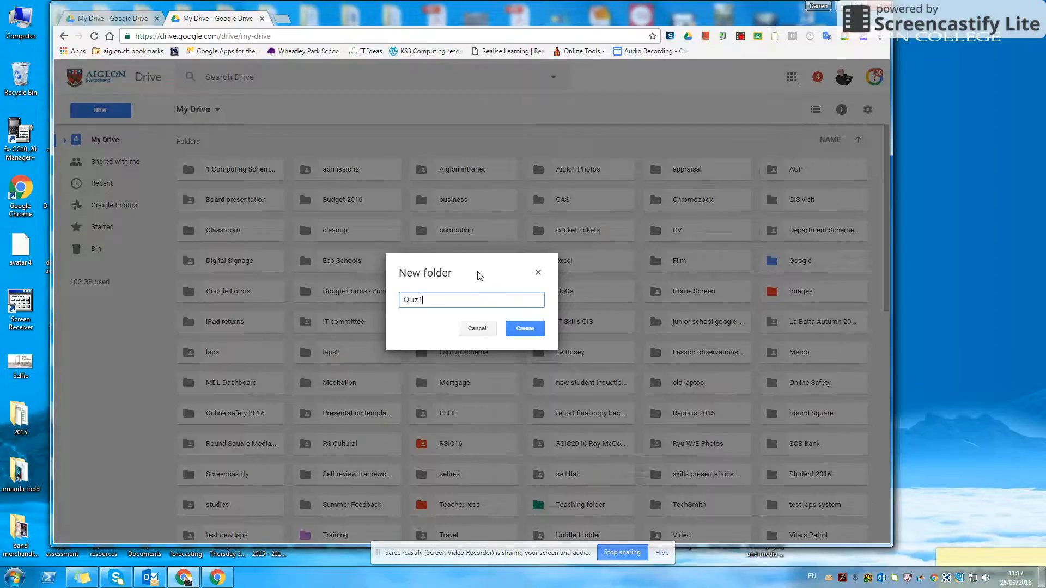
- Create a Drive folder named Quiz1 and start a new Google Forms form inside it
left_click(536, 330)
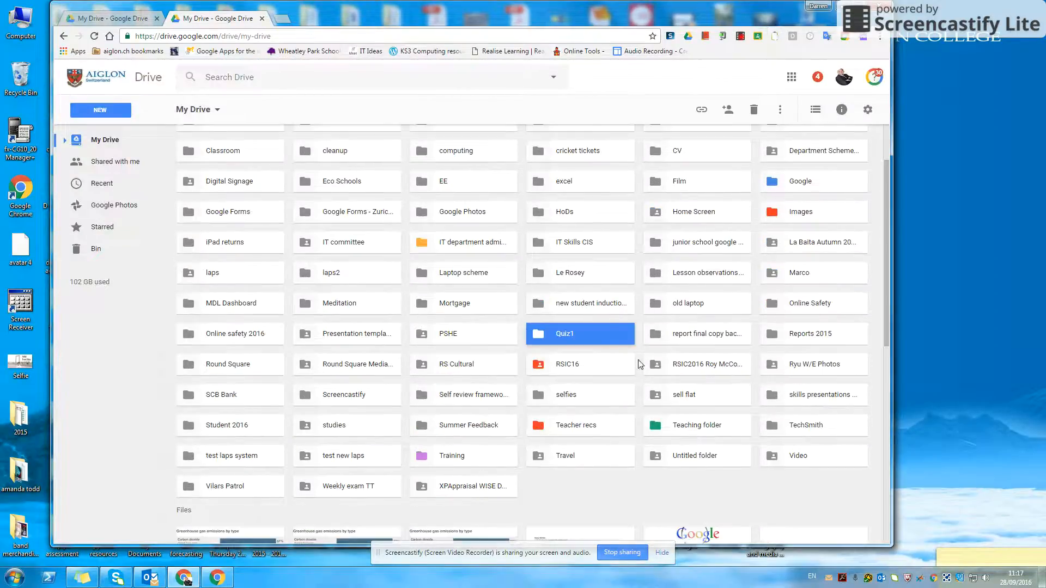
double_click(587, 333)
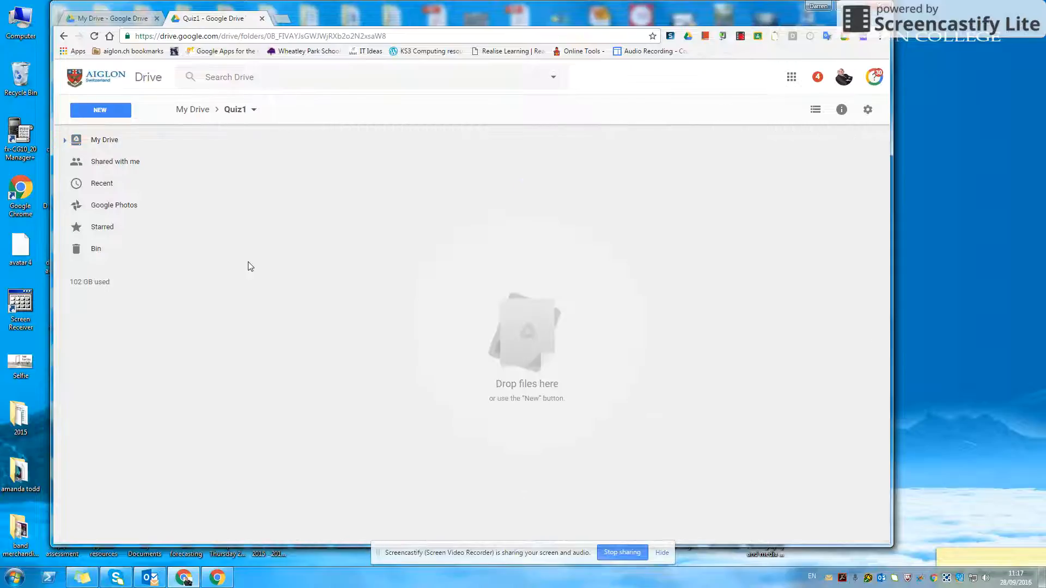
left_click(102, 112)
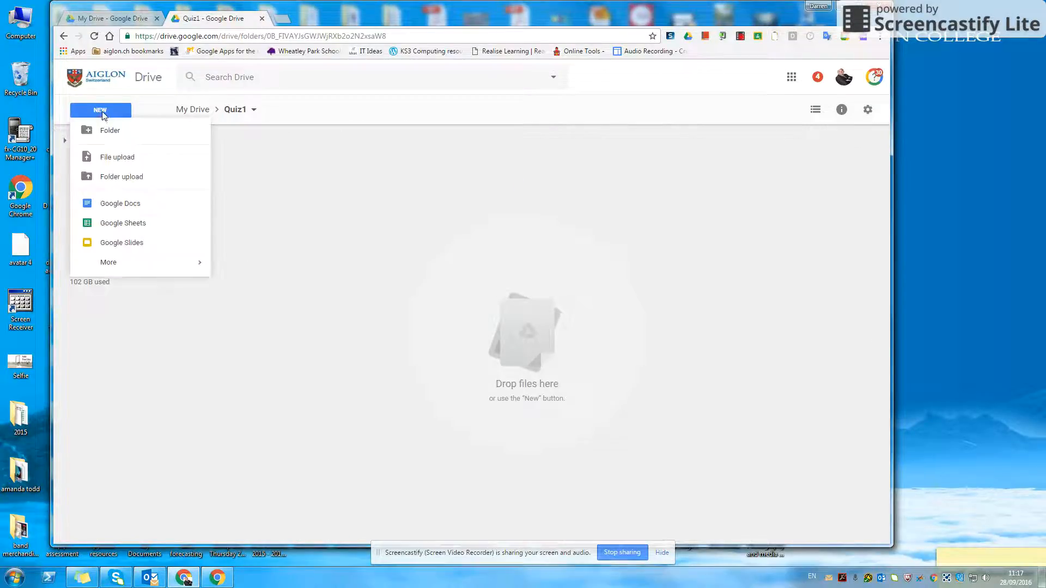
mouse_move(154, 271)
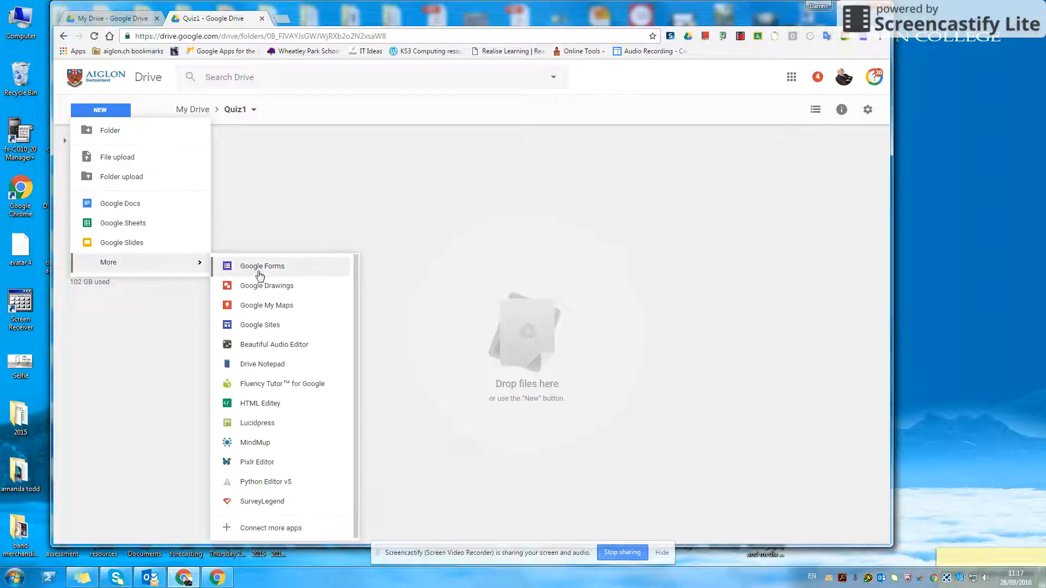
left_click(291, 269)
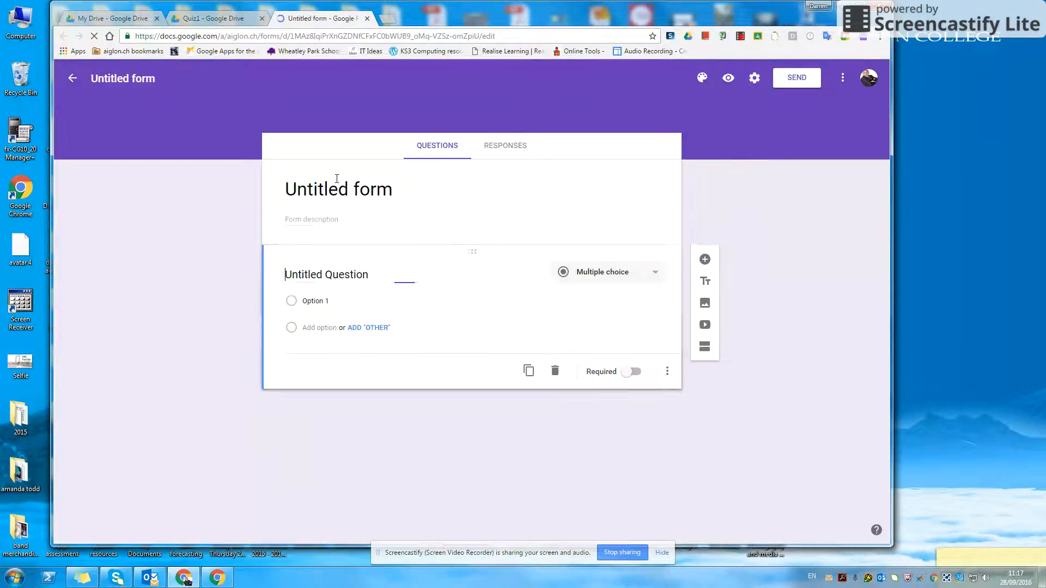
- Title the form and its file Quiz1, and enter the form description "Please do the following questions"
left_click(338, 186)
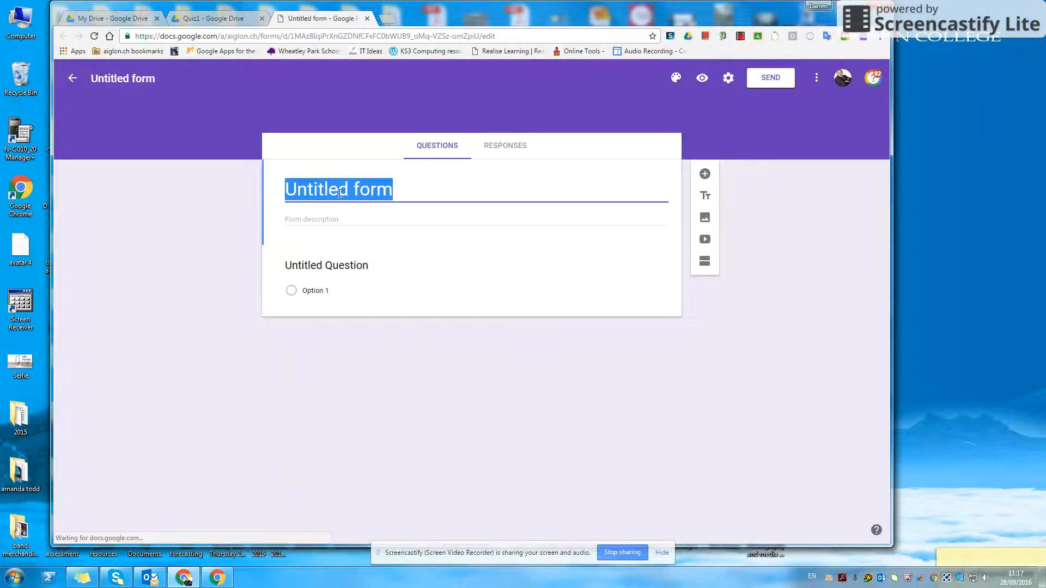
type("Qui")
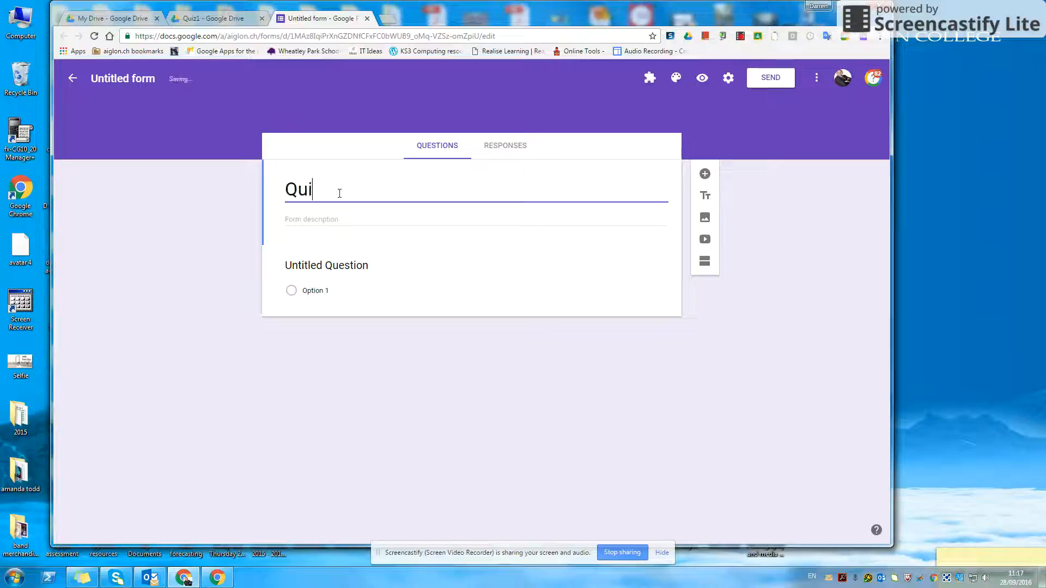
type("z1")
left_click(120, 80)
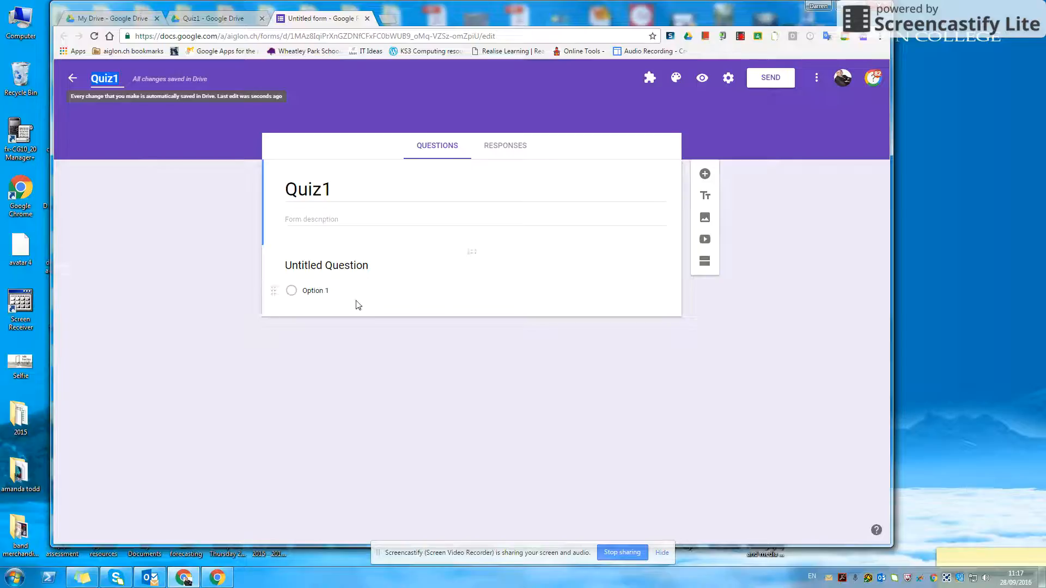
left_click(333, 220)
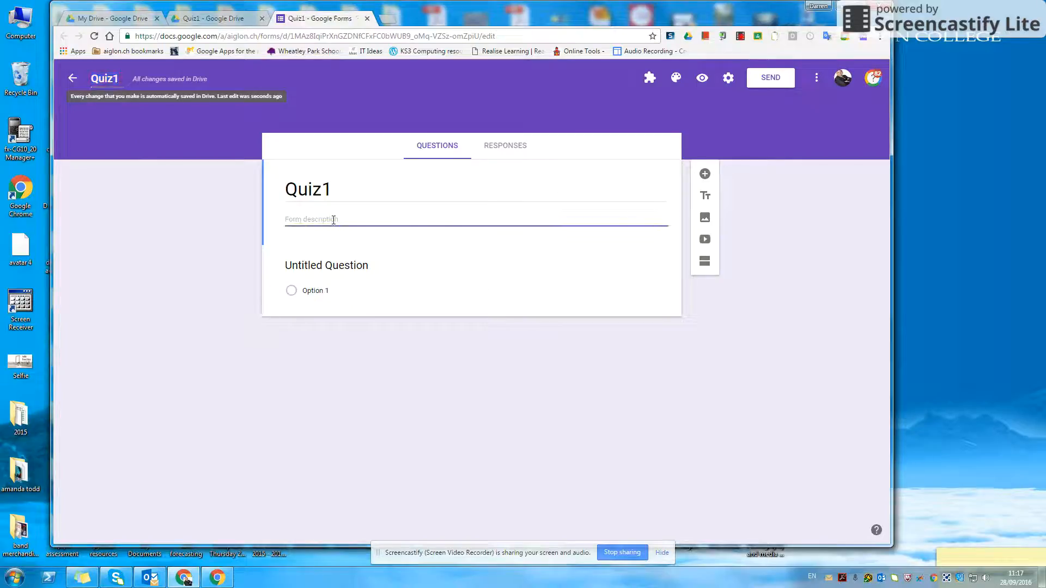
type("F")
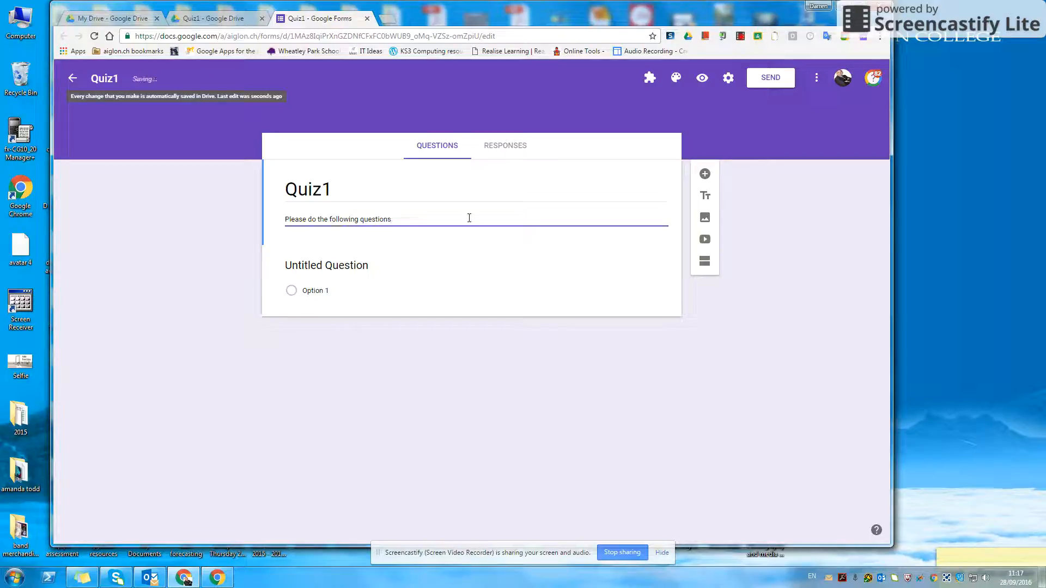
- Turn the first question into a required short-answer question reading "Please enter your name"
left_click(372, 285)
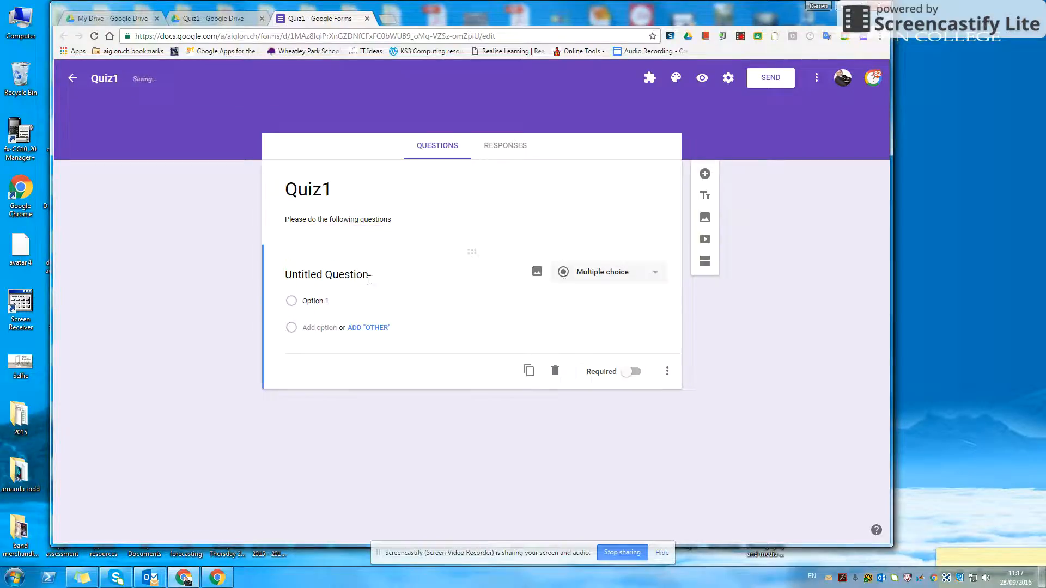
left_click(651, 277)
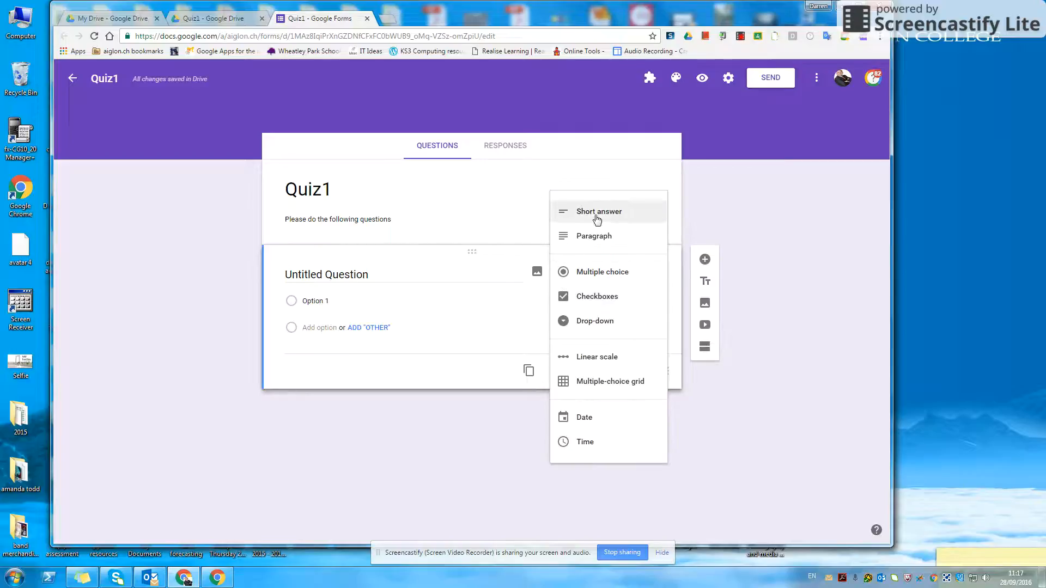
left_click(597, 218)
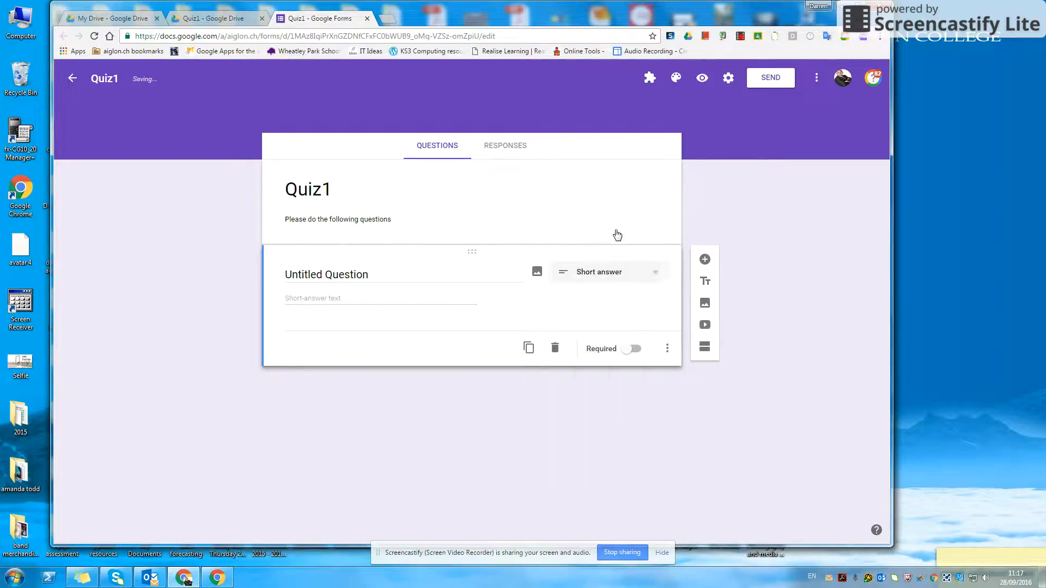
triple_click(326, 273)
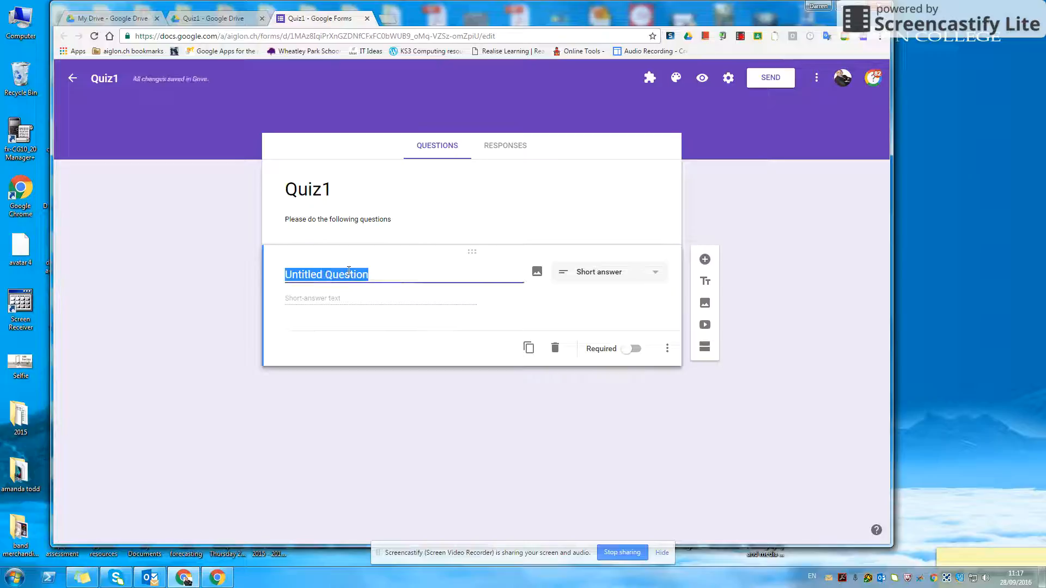
type("Please enter y")
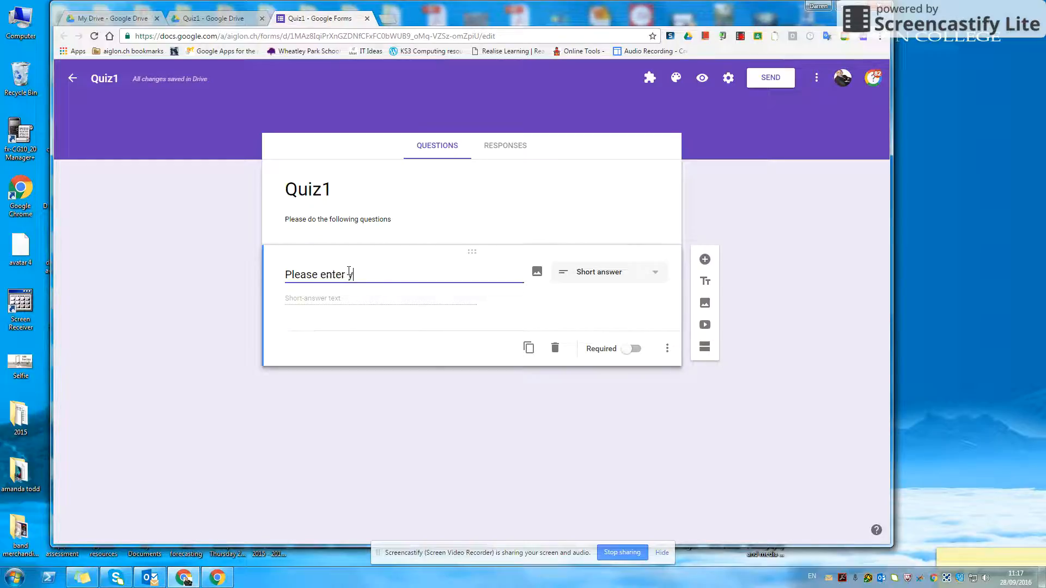
type("our name")
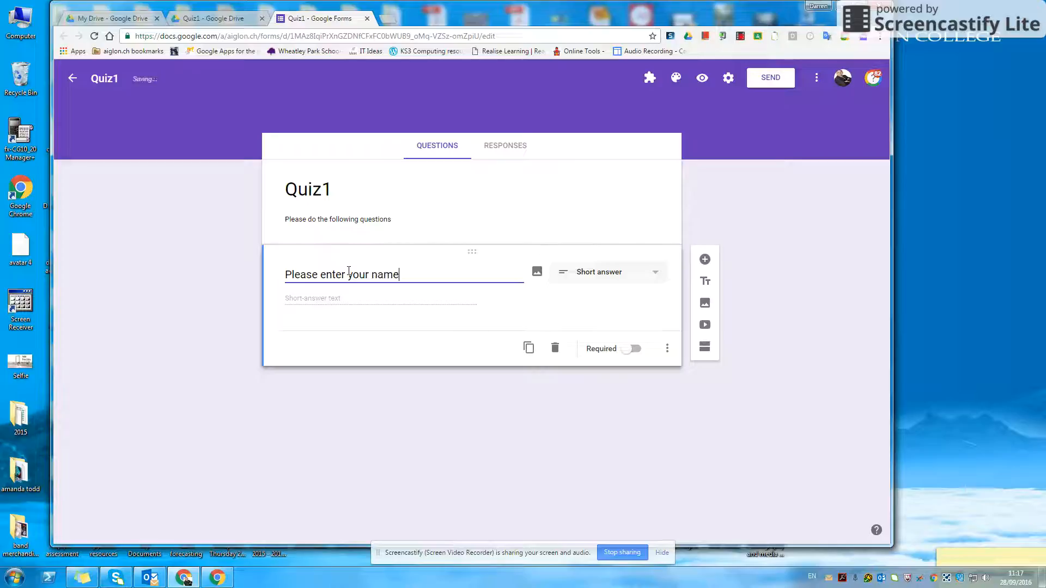
left_click(634, 349)
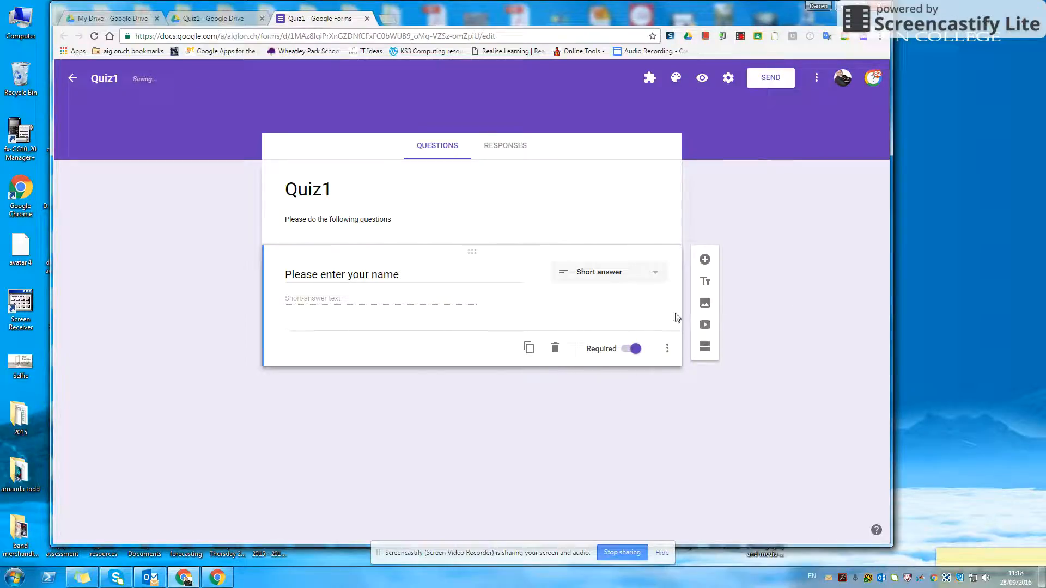
- Add a multiple-choice question "Which planet is this?" with the options Earth, Jupiter and Mars
left_click(705, 260)
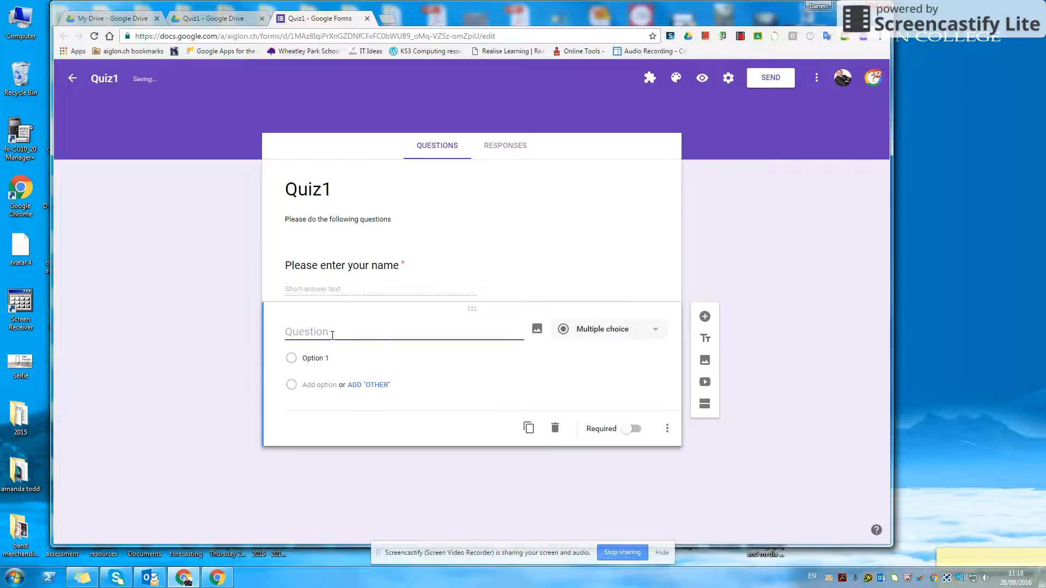
type("Which ")
type("place")
left_click(336, 358)
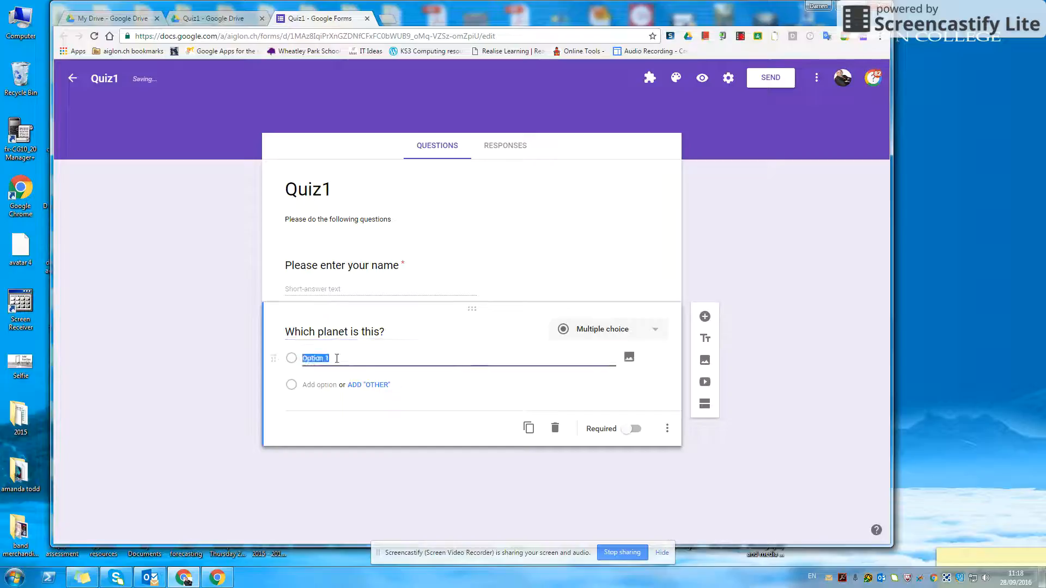
type("Earth")
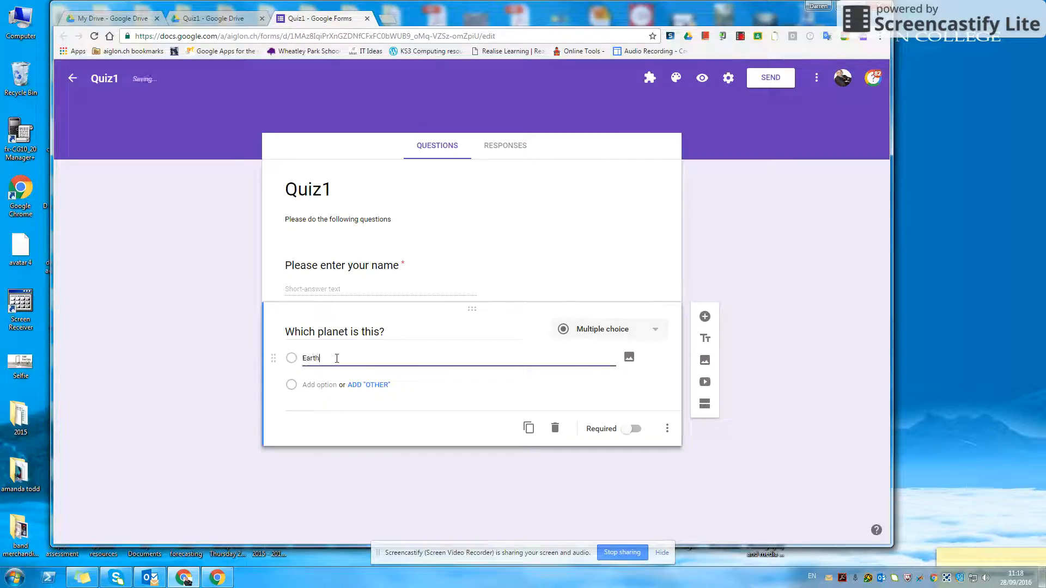
key("Tab")
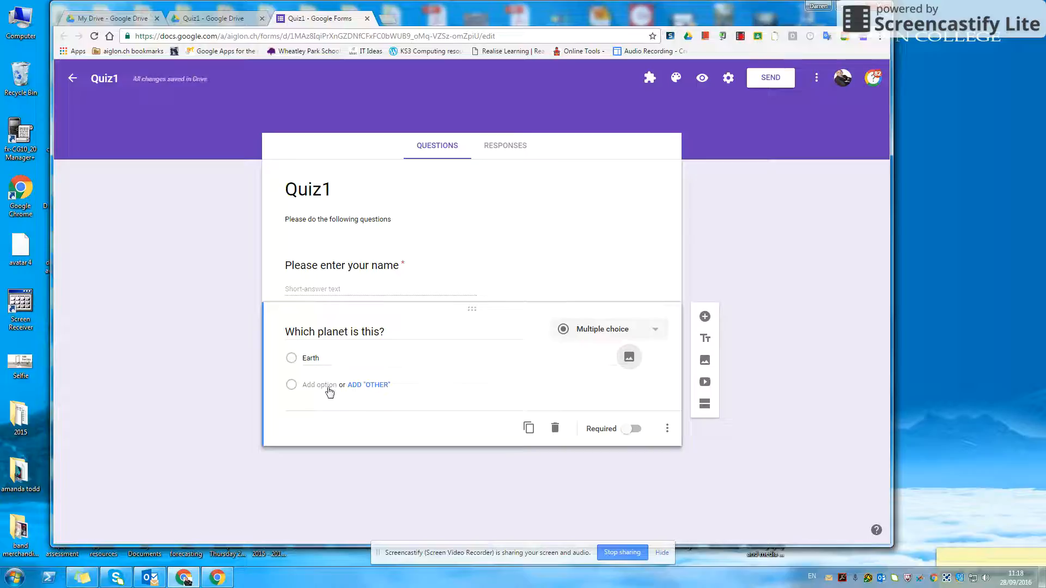
left_click(322, 386)
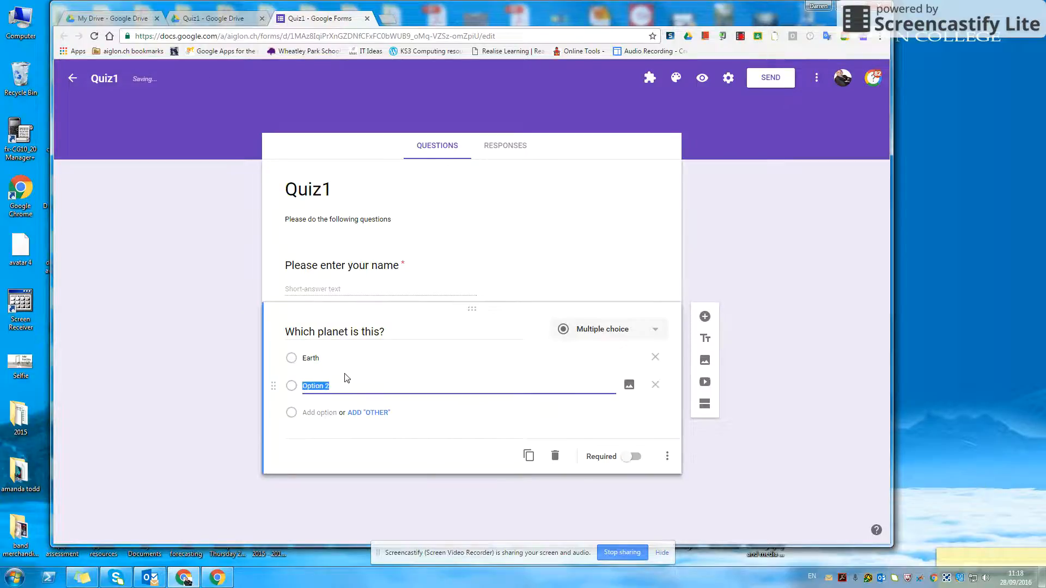
type("Jupiter")
left_click(313, 414)
type("Mars")
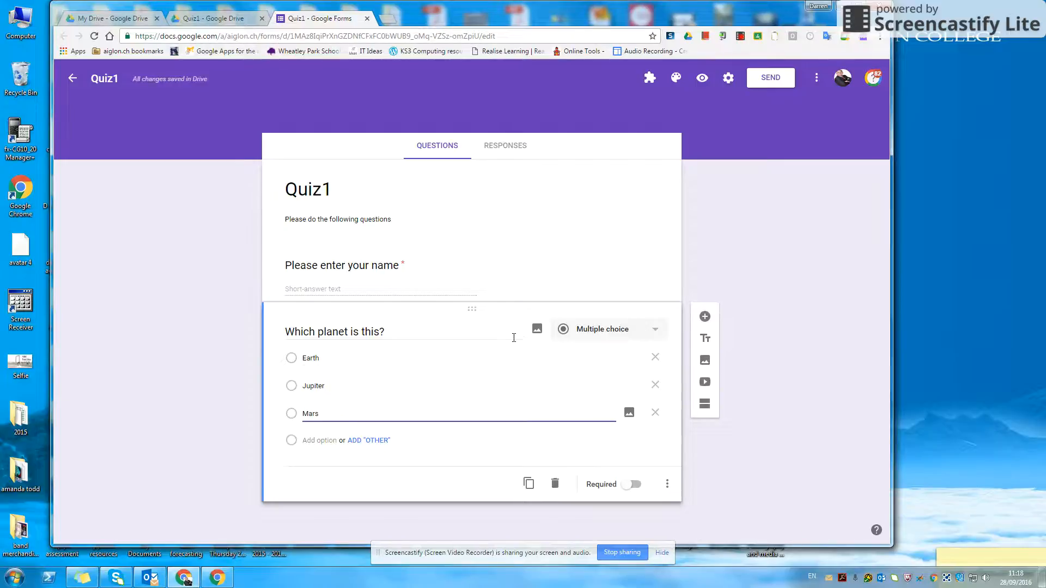
- Search Google images for "jupiter" and insert the first result into the planet question
left_click(536, 336)
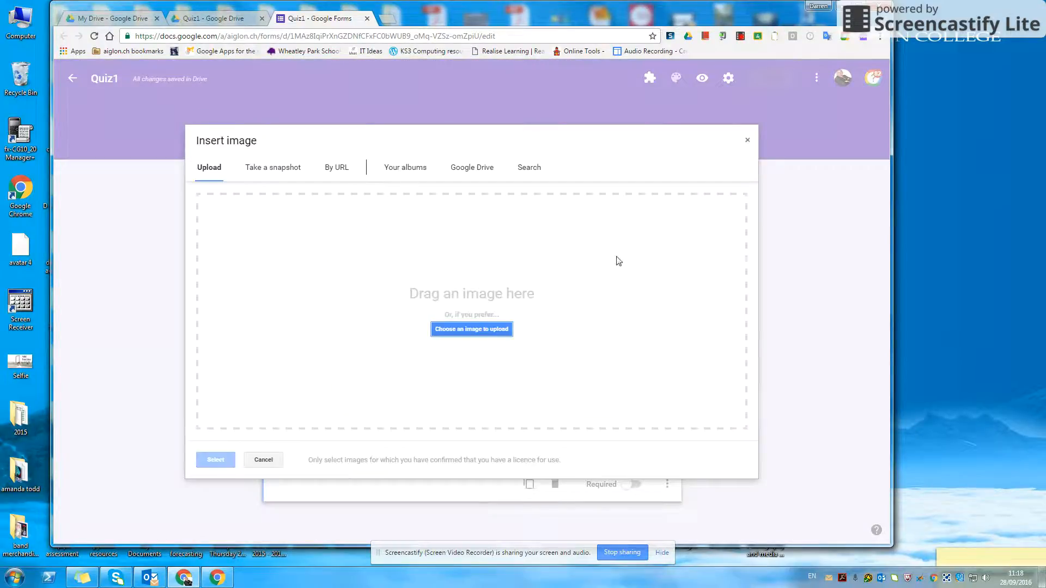
left_click(529, 170)
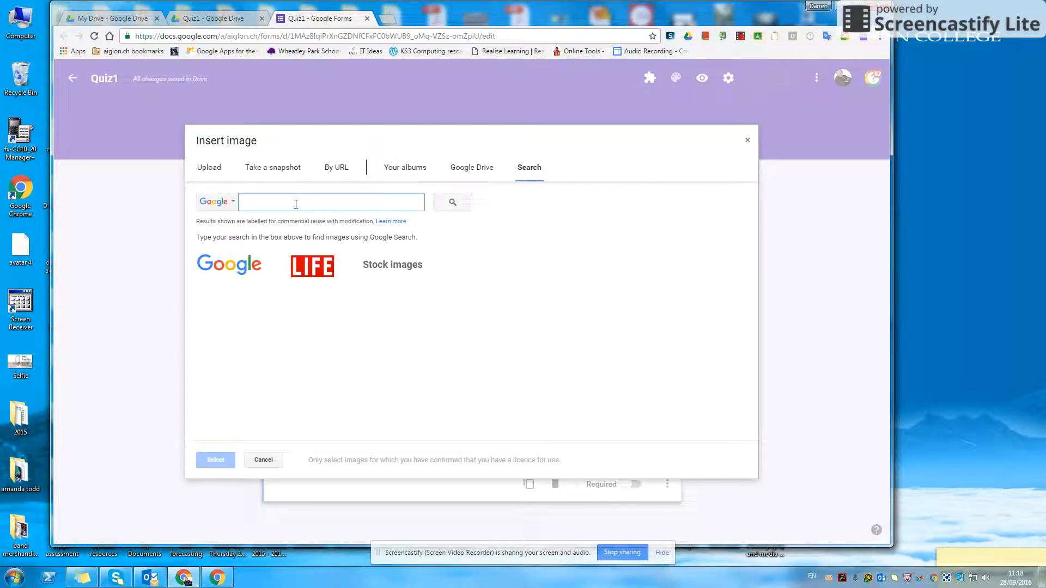
type("jupit")
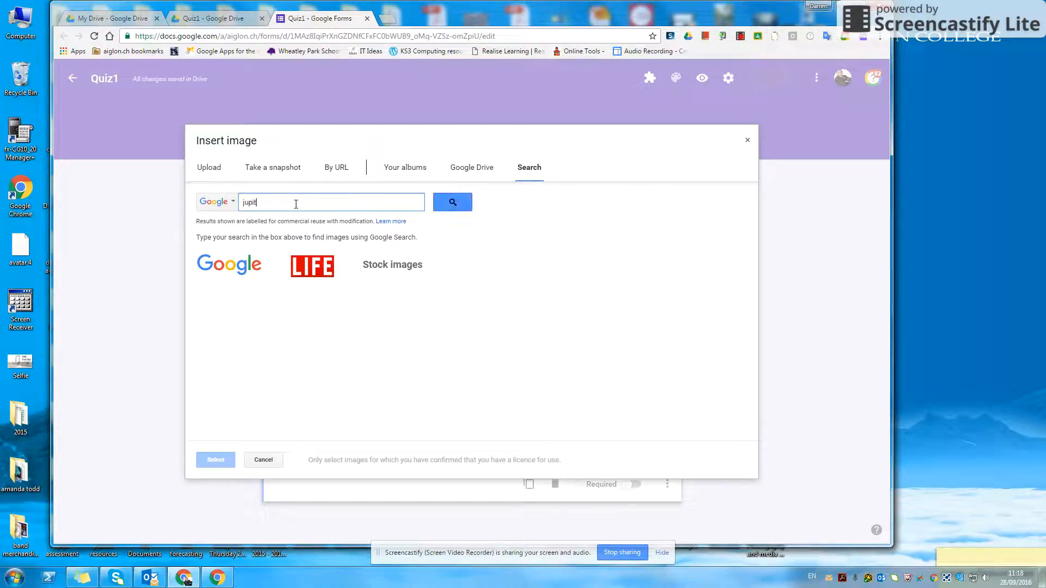
type("er")
left_click(469, 200)
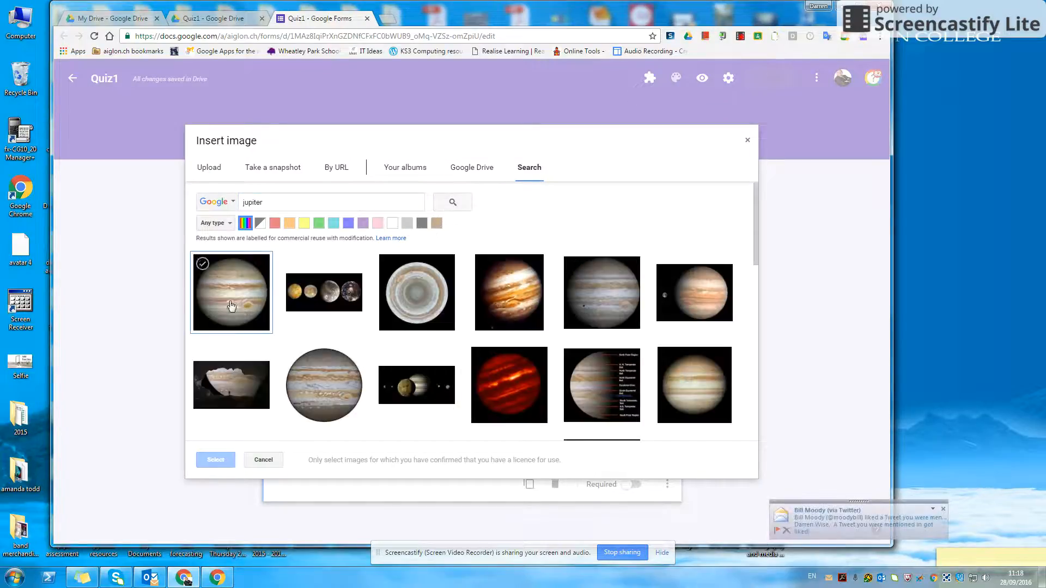
left_click(235, 301)
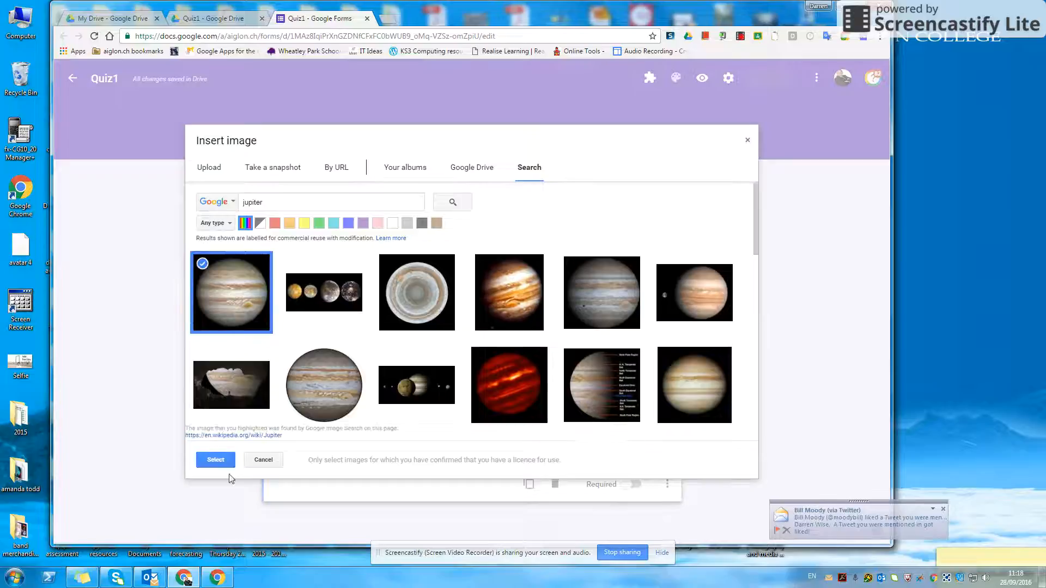
left_click(216, 460)
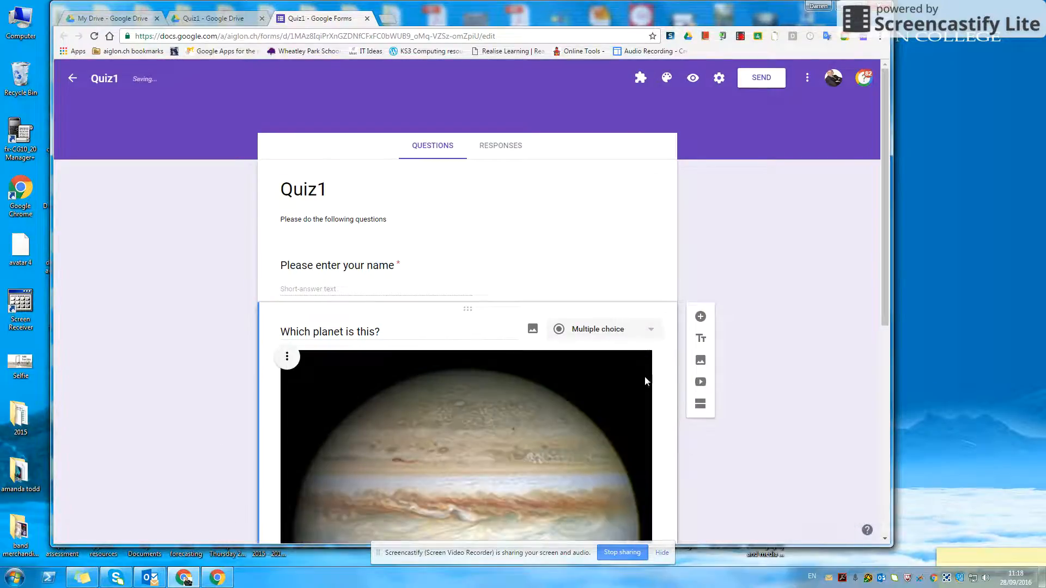
- Shrink the Jupiter image in the planet question to about half its width and centre-align it
scroll(616, 406, "down", 4)
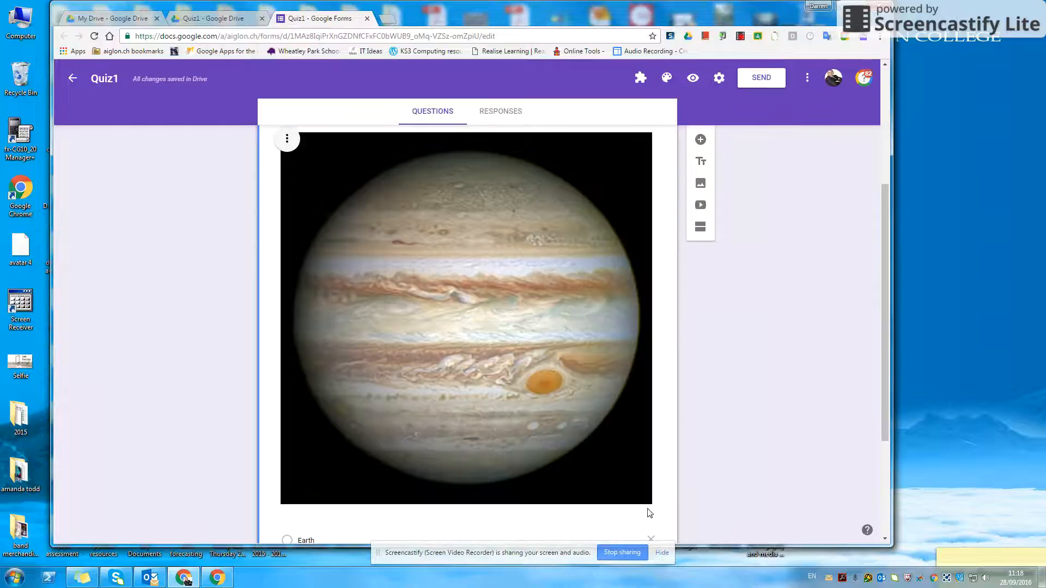
left_click(651, 502)
left_click_drag(651, 503, 485, 305)
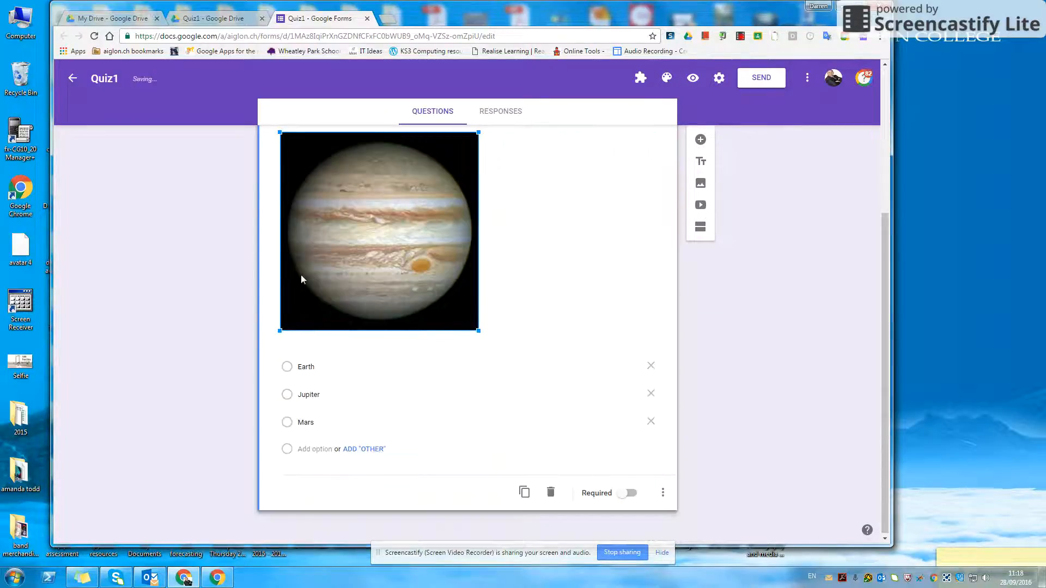
scroll(563, 320, "up", 3)
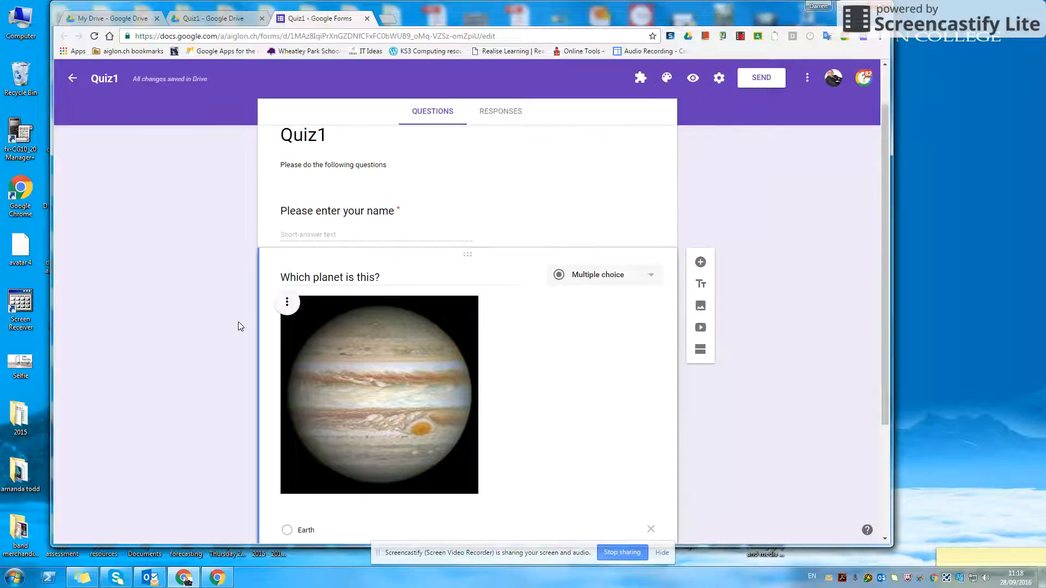
left_click(287, 304)
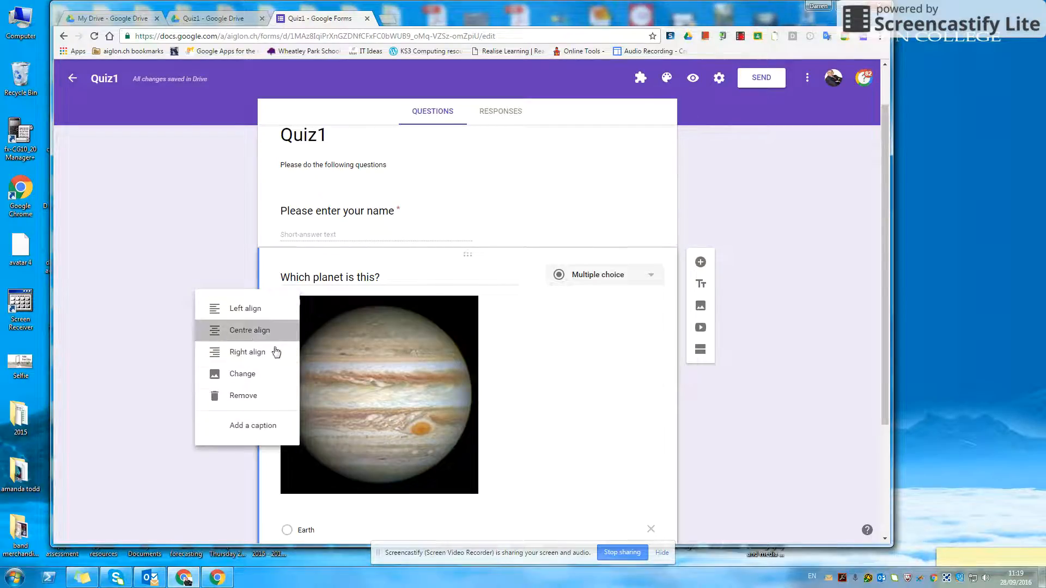
left_click(268, 333)
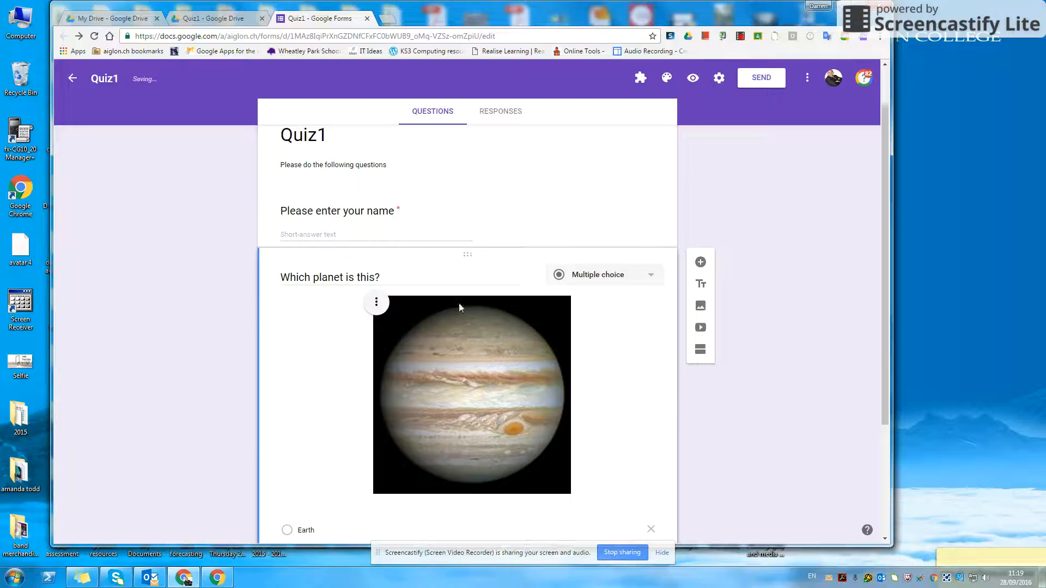
scroll(616, 420, "down", 3)
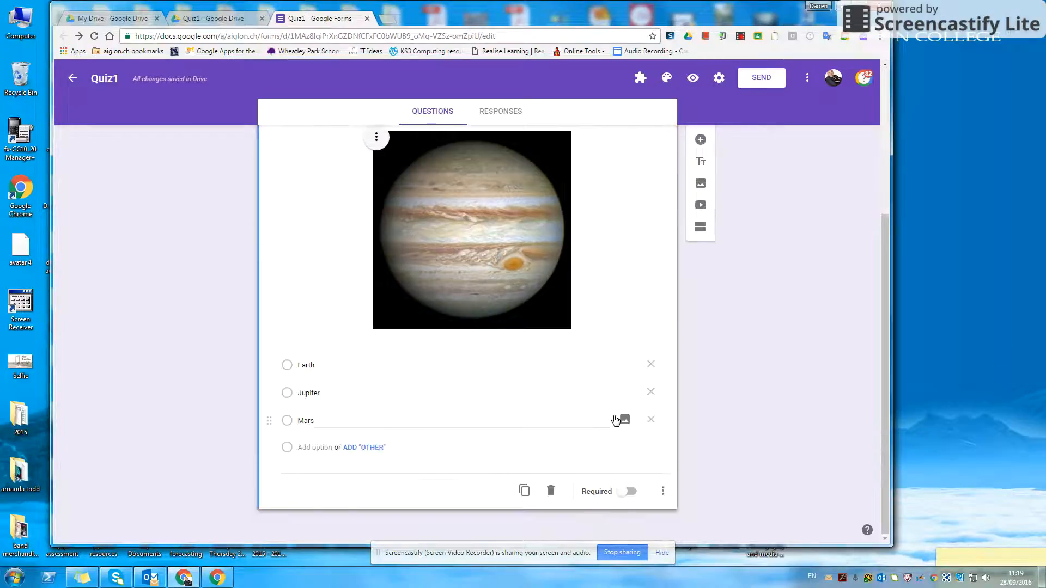
- Preview the quiz as respondents see it, look through its questions and close the preview
scroll(616, 420, "up", 4)
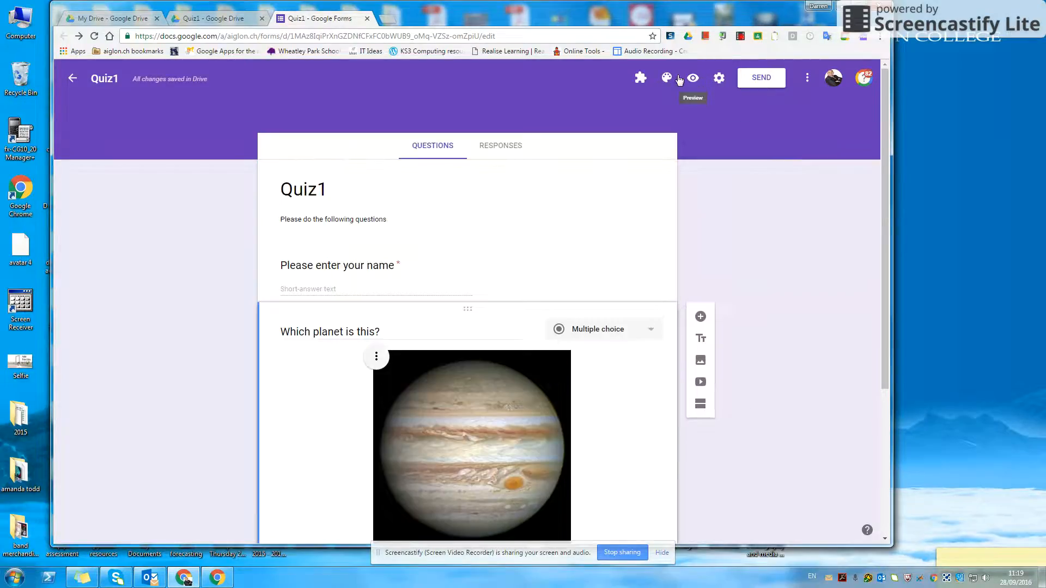
left_click(694, 79)
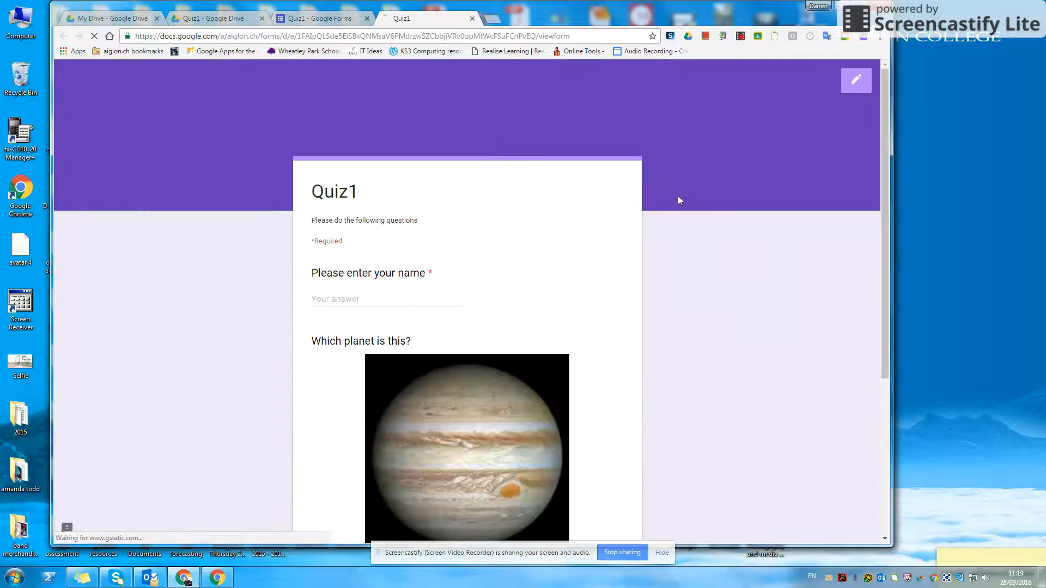
scroll(596, 293, "down", 4)
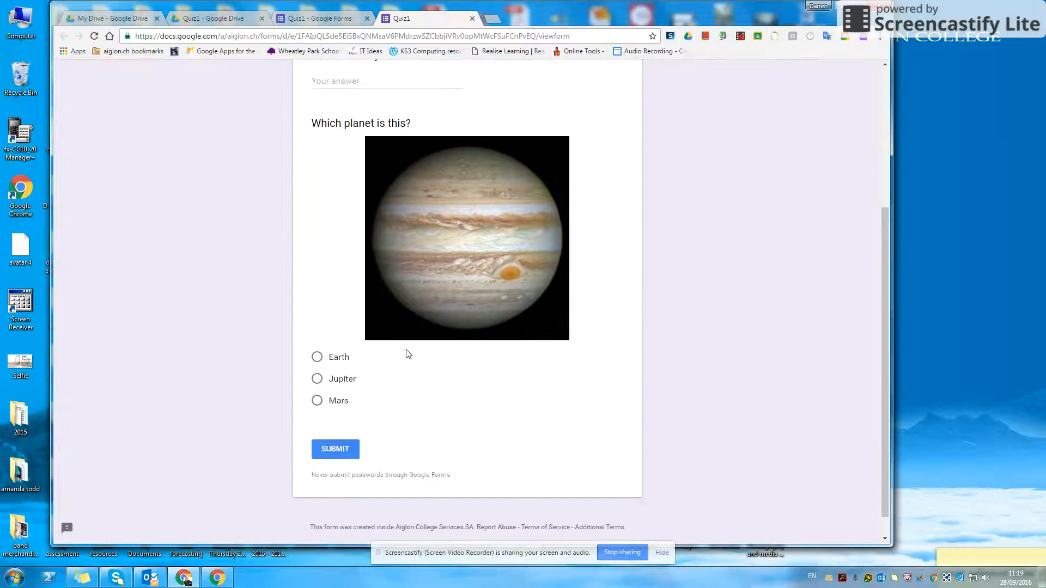
scroll(707, 323, "up", 5)
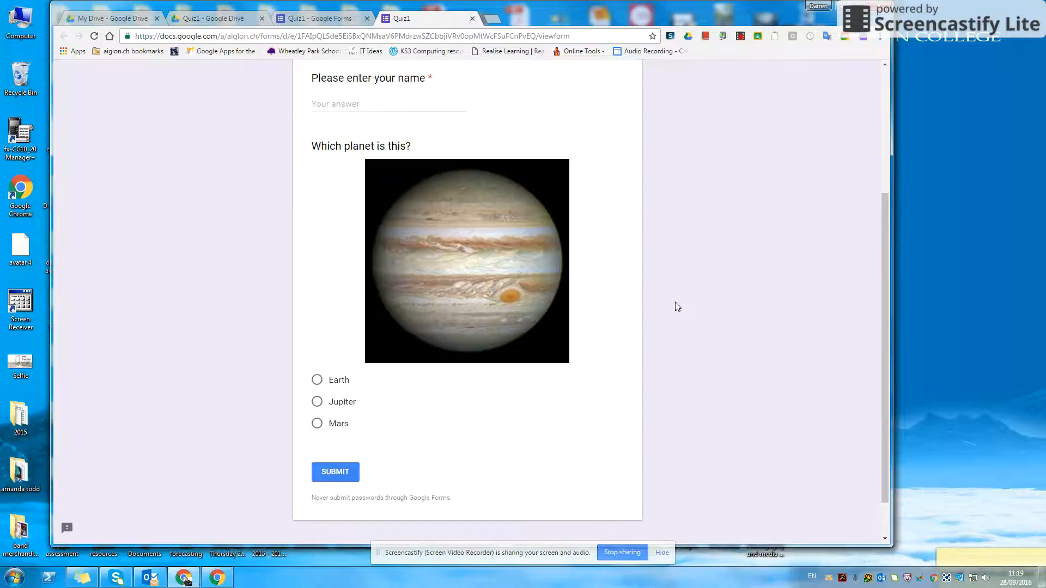
left_click(472, 18)
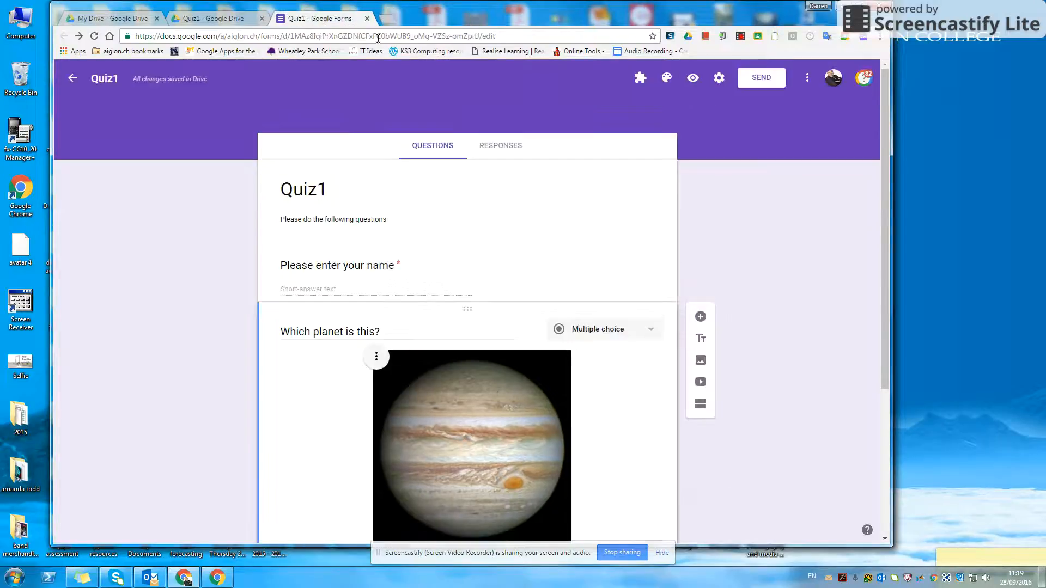
- Change the form's theme colour to pink
left_click(667, 80)
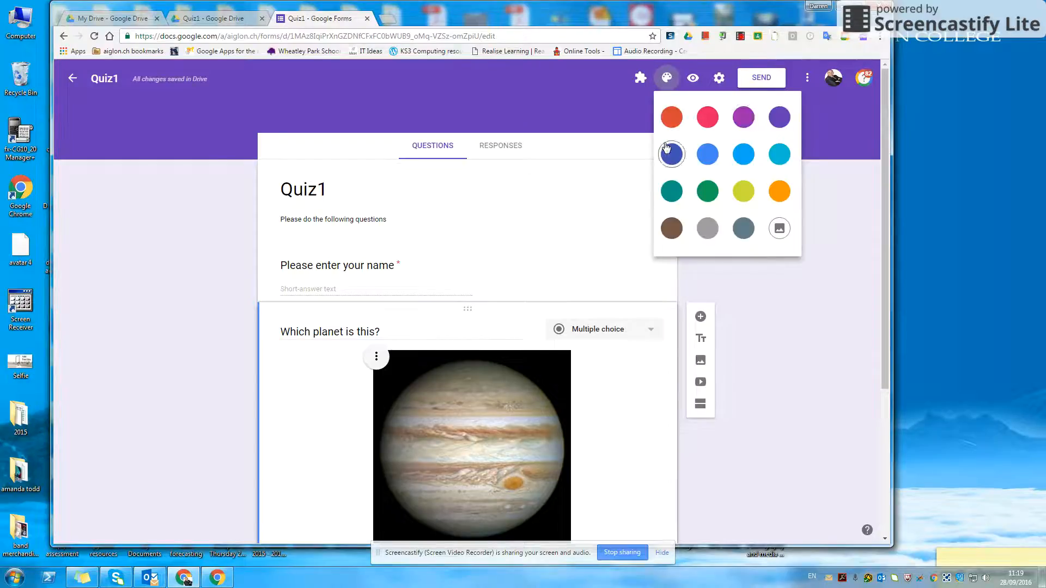
left_click(707, 117)
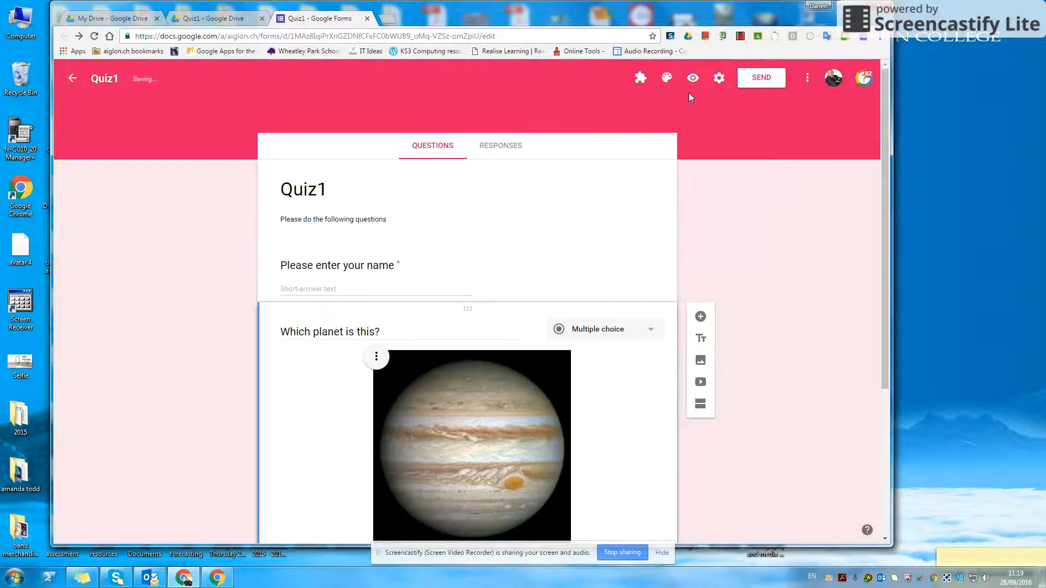
- Browse the Night out, Travel and Other theme images and apply the orange-and-yellow triangle pattern from Other to the form
left_click(666, 77)
left_click(785, 229)
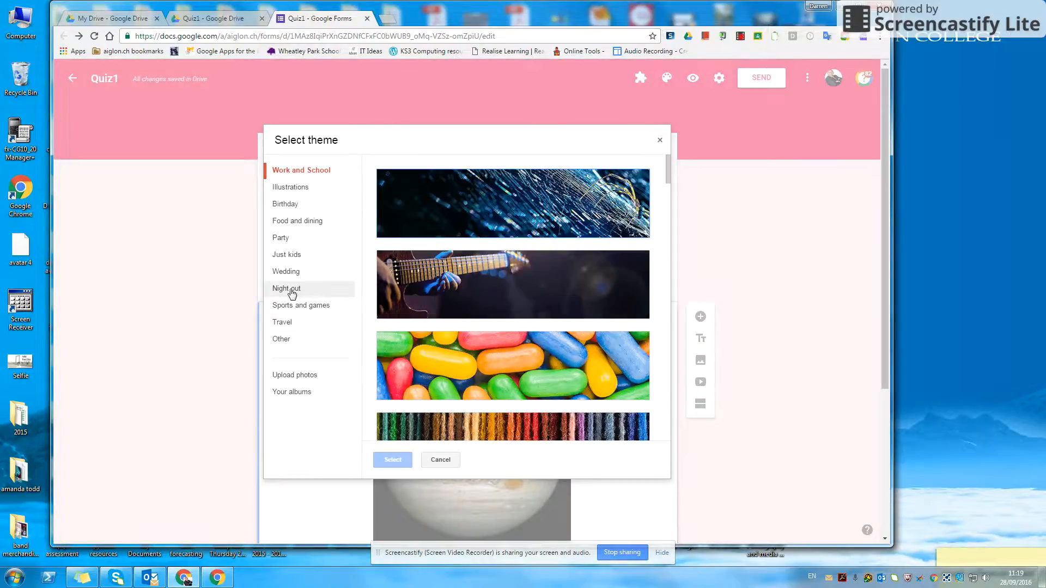
left_click(292, 289)
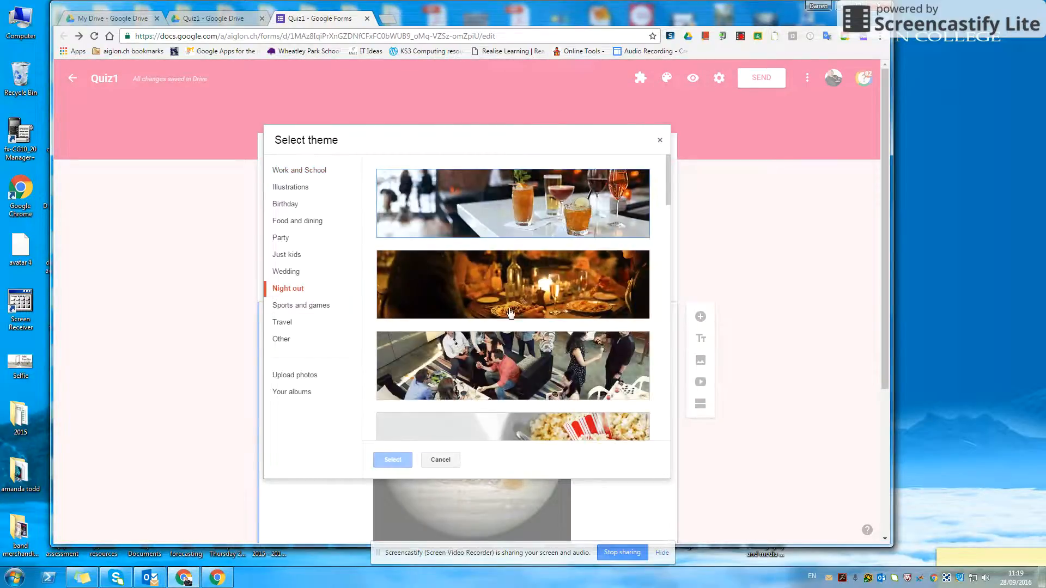
scroll(472, 314, "down", 7)
scroll(471, 314, "down", 15)
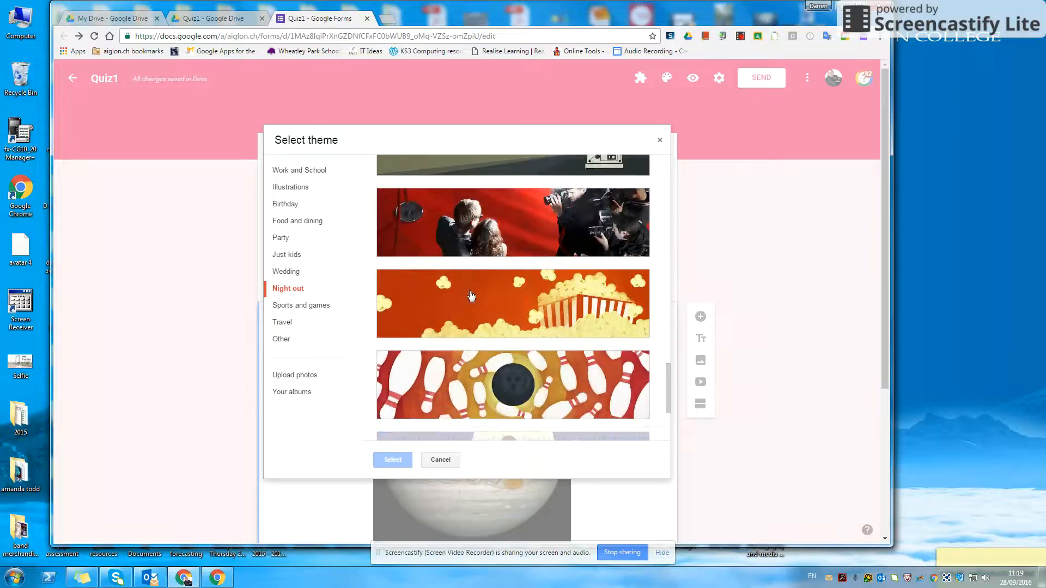
scroll(471, 292, "down", 1)
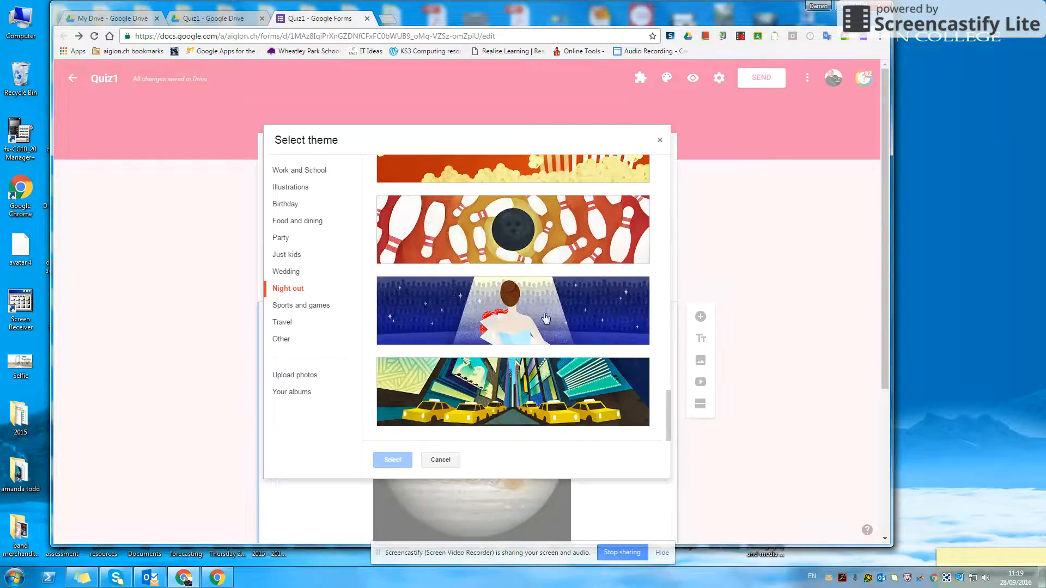
left_click(298, 324)
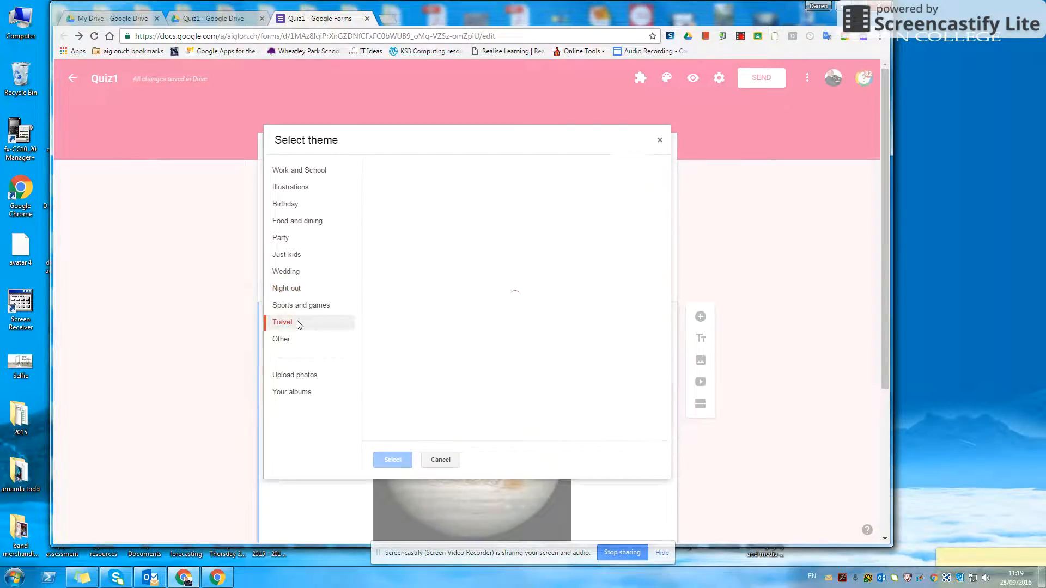
scroll(497, 309, "down", 10)
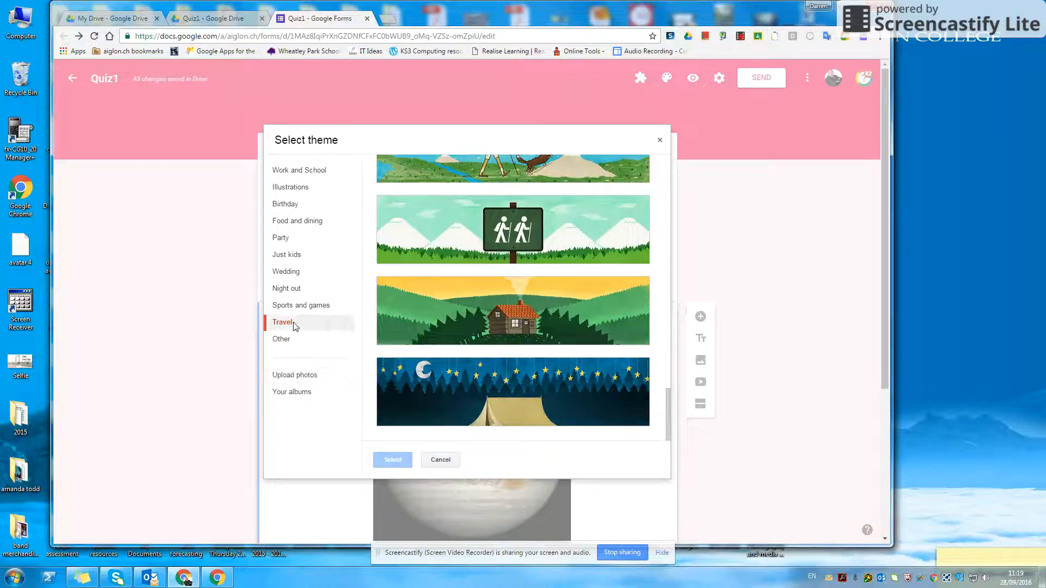
left_click(291, 343)
scroll(564, 315, "down", 7)
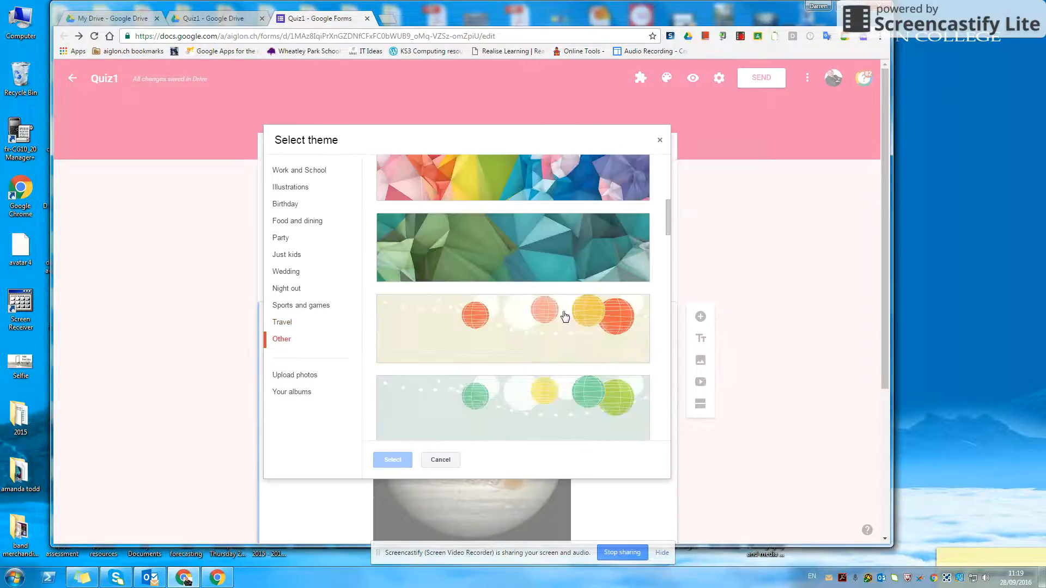
scroll(564, 314, "up", 6)
left_click(525, 260)
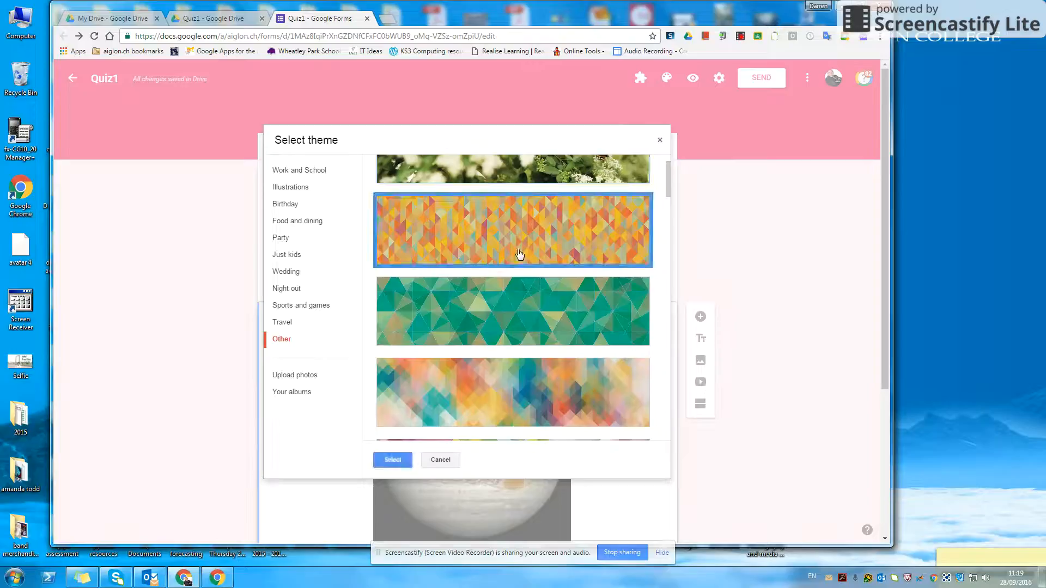
left_click(395, 461)
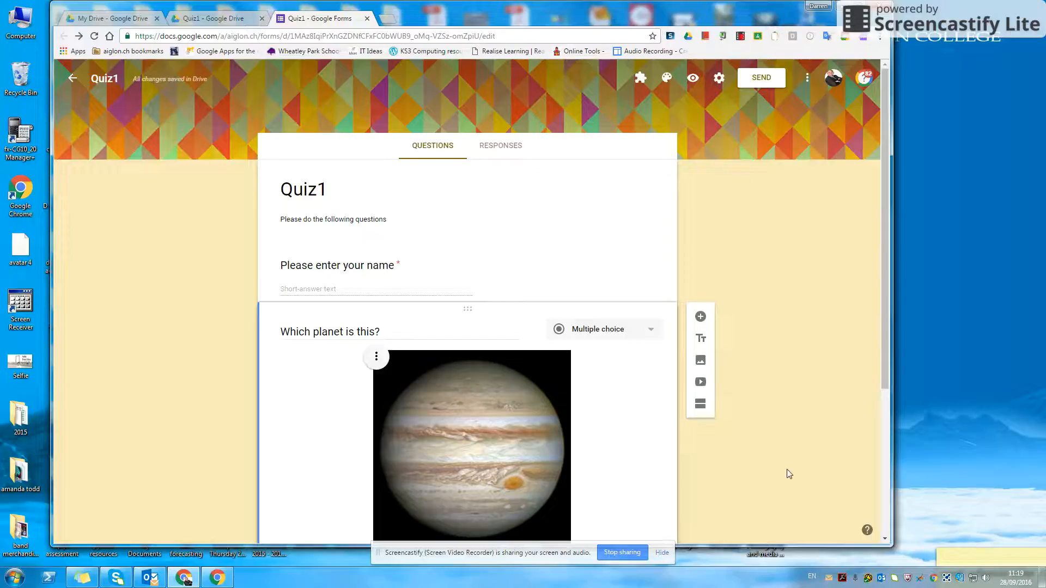
- Duplicate the "Which planet is this?" question with its Jupiter image and answer options
scroll(788, 468, "down", 4)
scroll(787, 466, "up", 3)
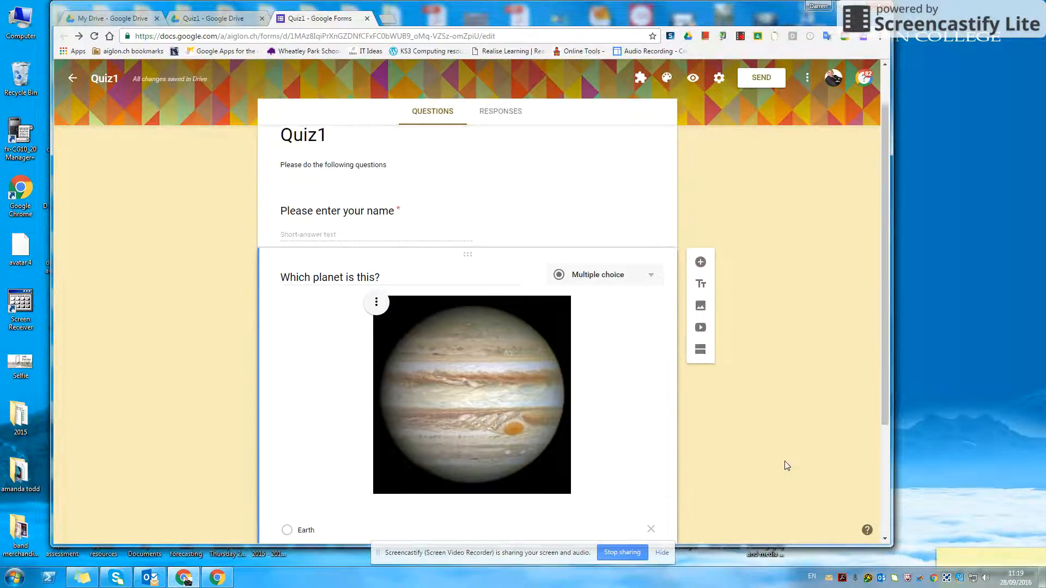
scroll(785, 463, "down", 3)
scroll(785, 462, "up", 2)
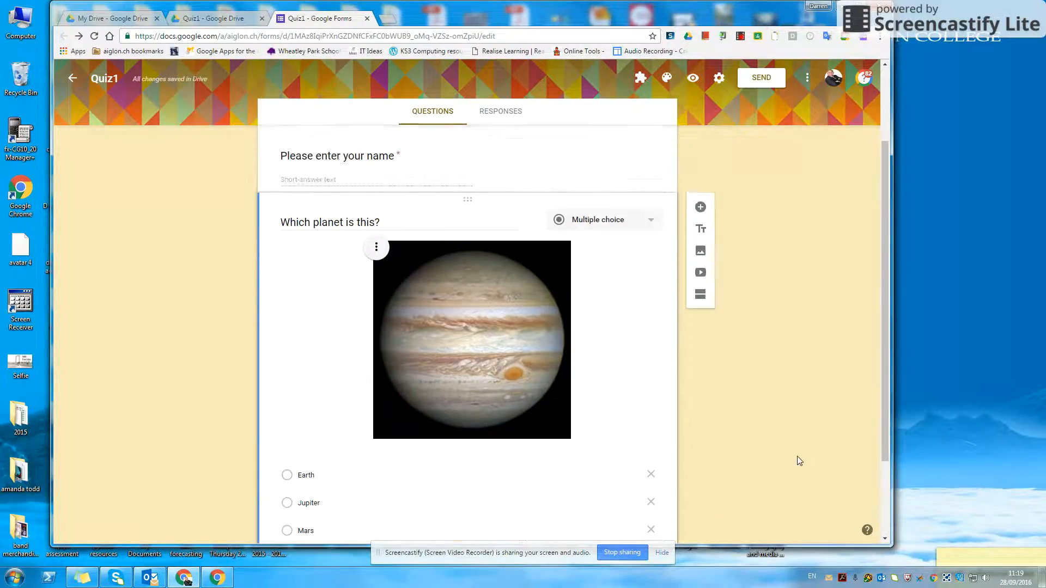
scroll(797, 456, "up", 2)
scroll(796, 394, "down", 4)
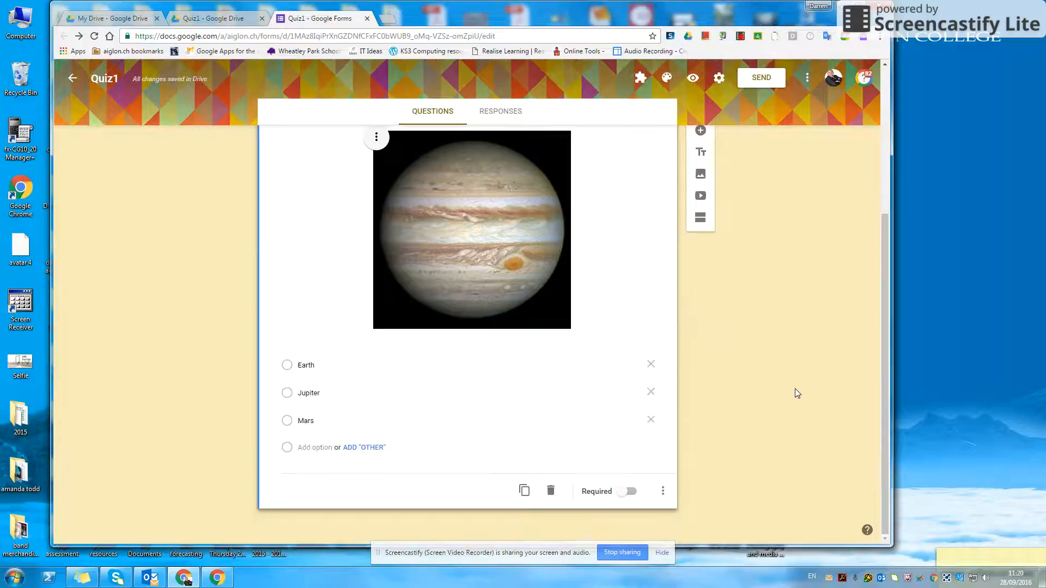
left_click(524, 491)
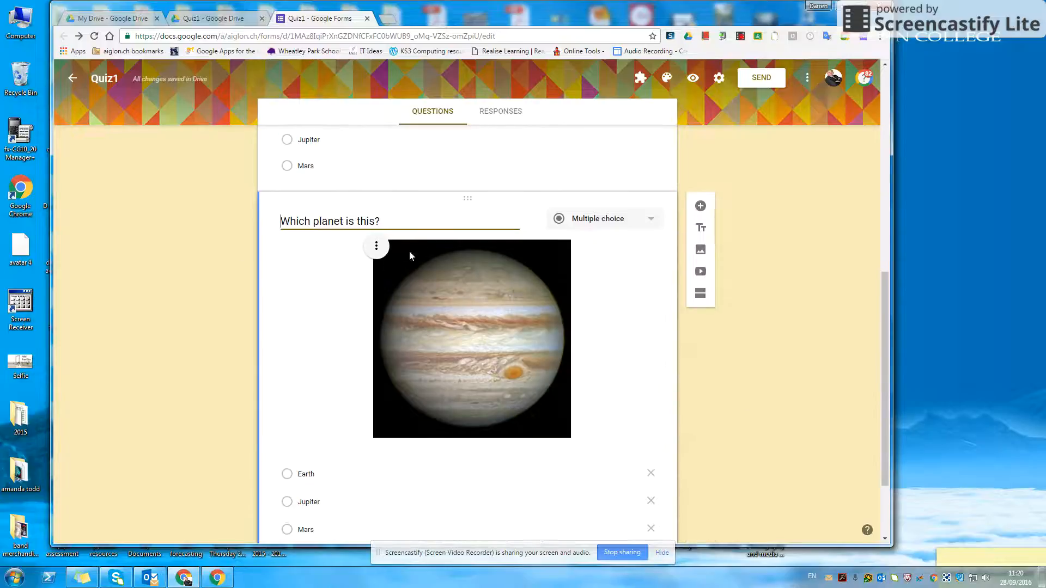
- Check the copied image's options, add a blank question below the duplicate and delete that blank question
left_click(376, 247)
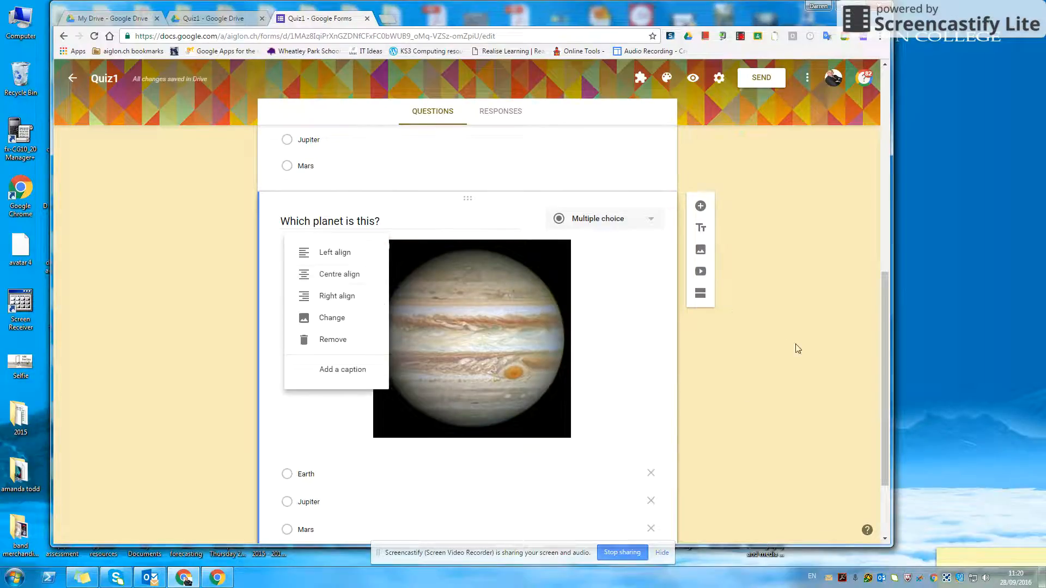
left_click(796, 345)
left_click(700, 205)
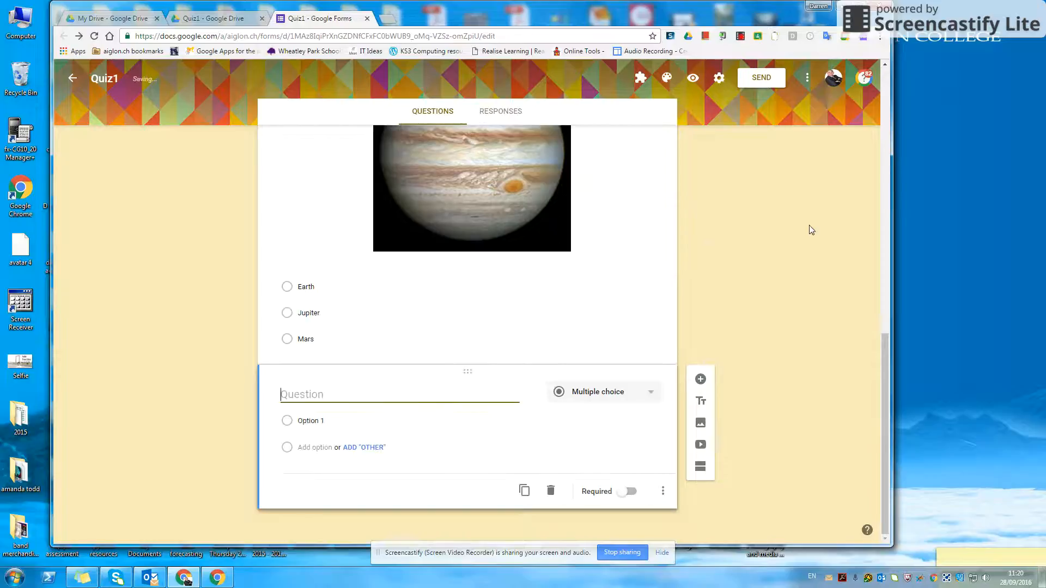
left_click(551, 492)
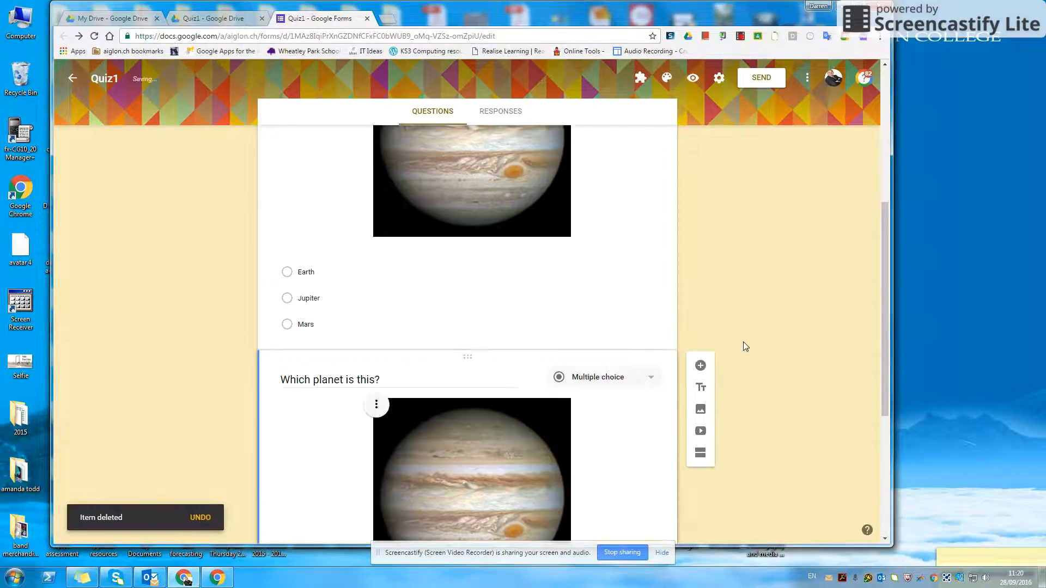
- In the form's general settings, enable Collect email address, Limit to 1 response and Response receipts
scroll(746, 325, "up", 10)
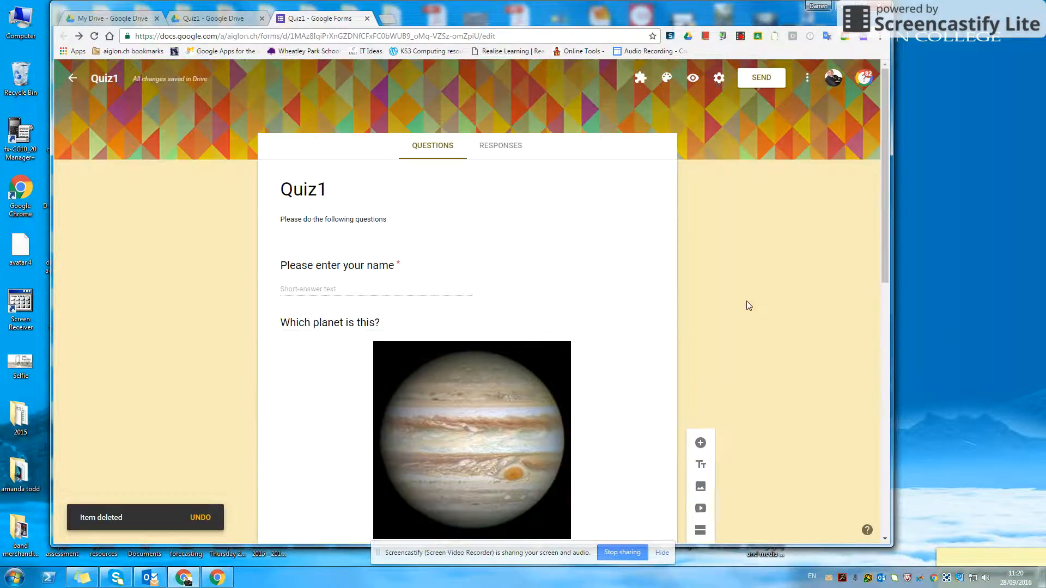
left_click(720, 79)
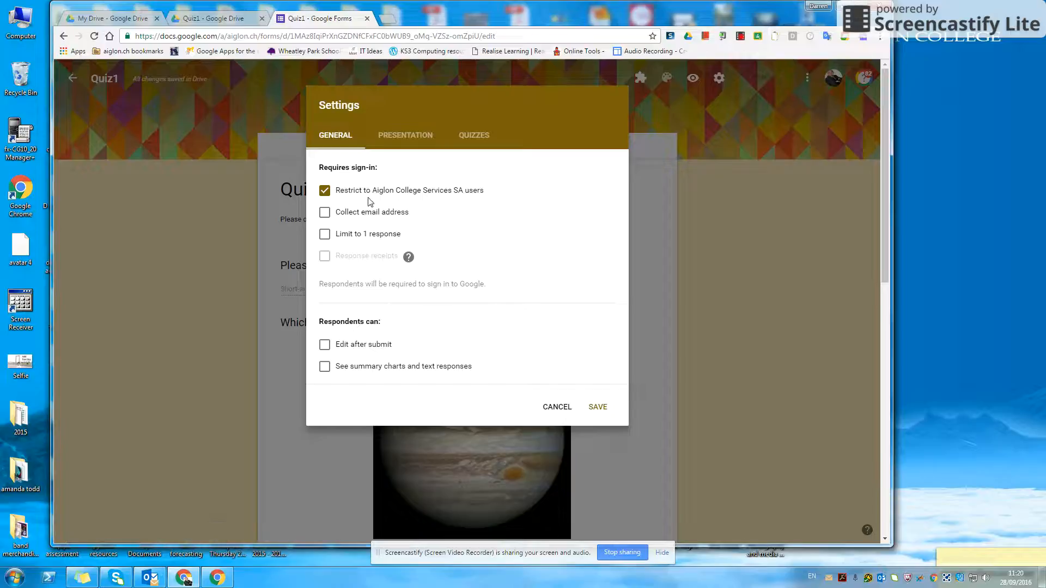
left_click(325, 214)
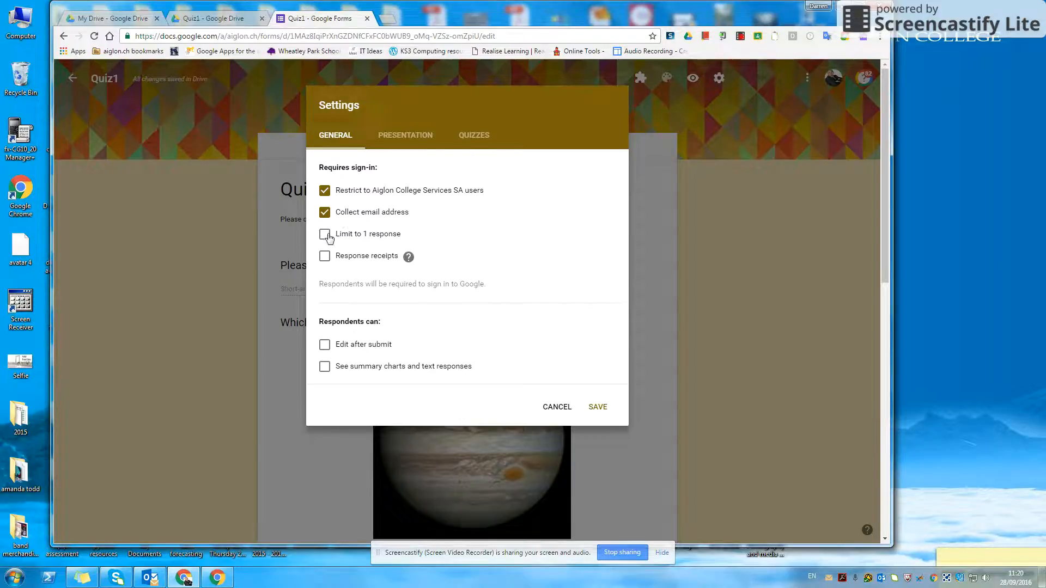
left_click(326, 235)
left_click(325, 258)
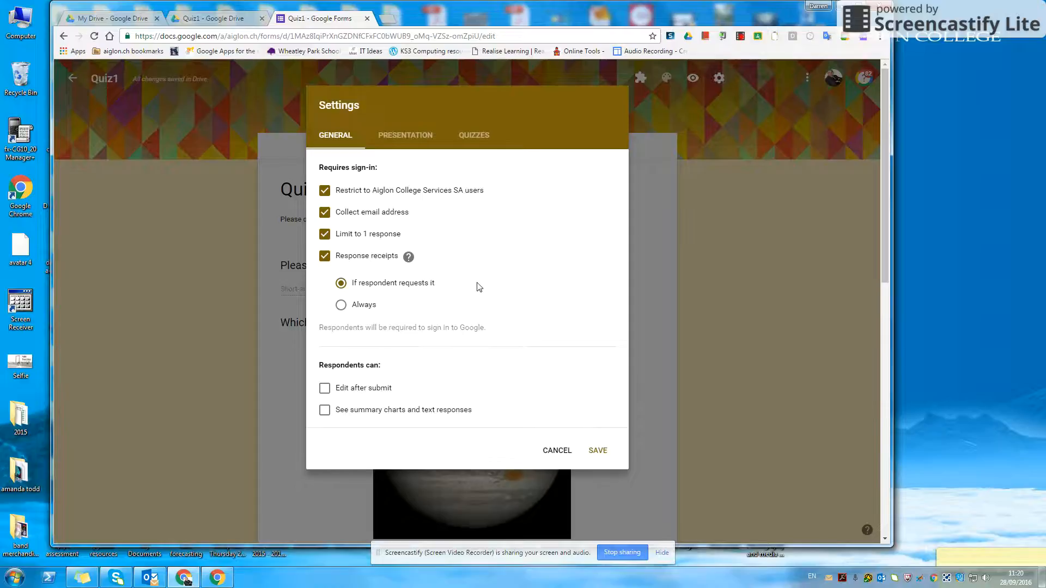
- Try the progress bar option in the presentation settings, leave it off and set the confirmation message to "Well done"
left_click(405, 137)
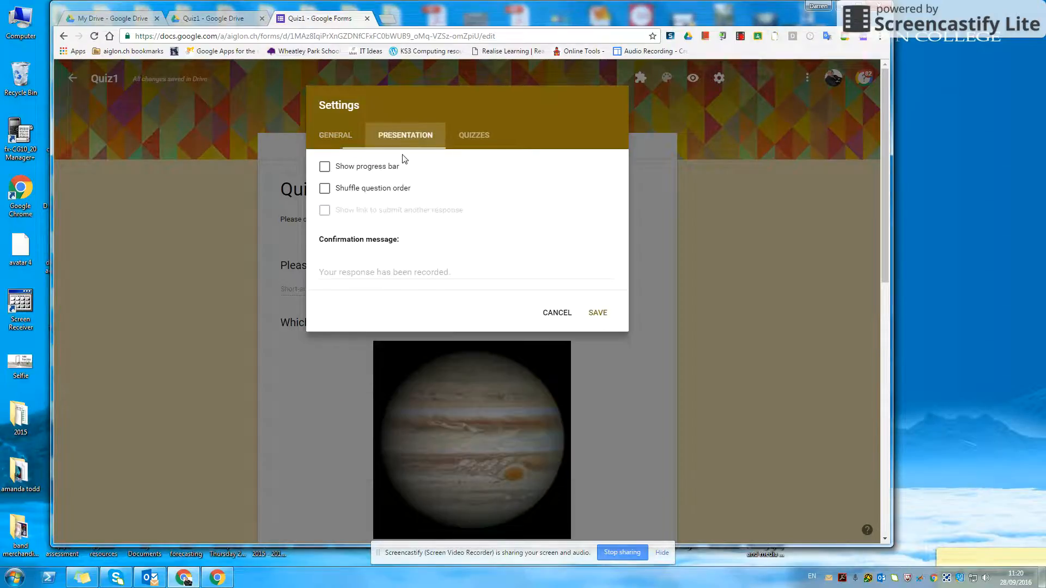
left_click(327, 167)
left_click(327, 169)
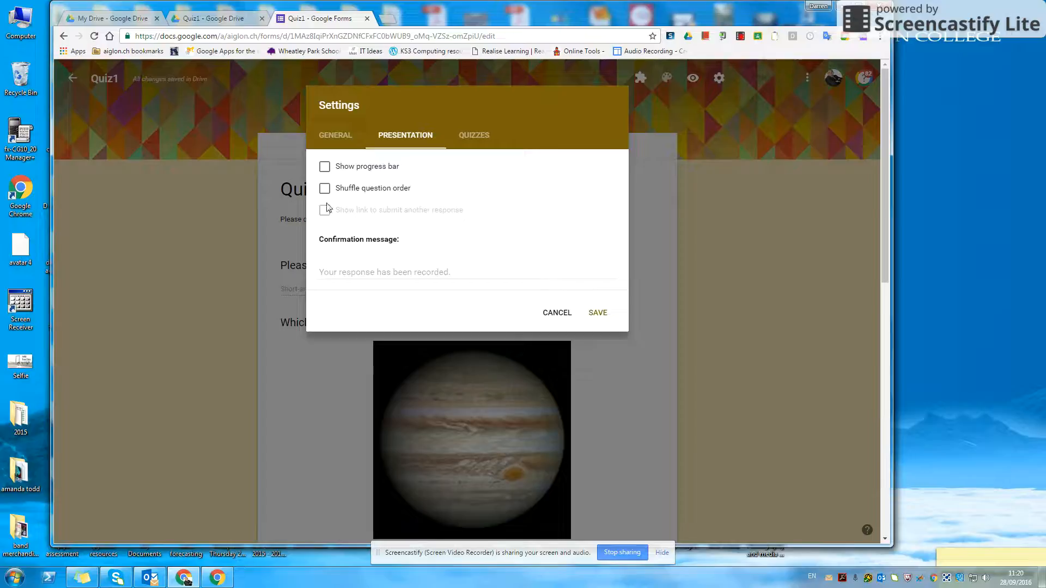
left_click(326, 169)
left_click(350, 165)
left_click(359, 271)
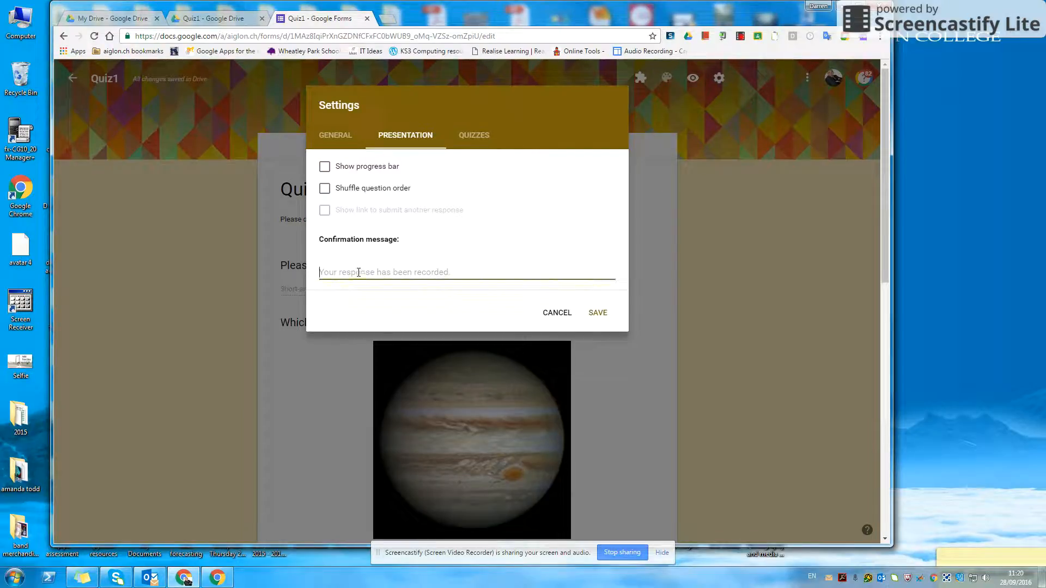
type("Well done")
- Turn on "Make this a quiz" in the form settings and save the settings
left_click(483, 137)
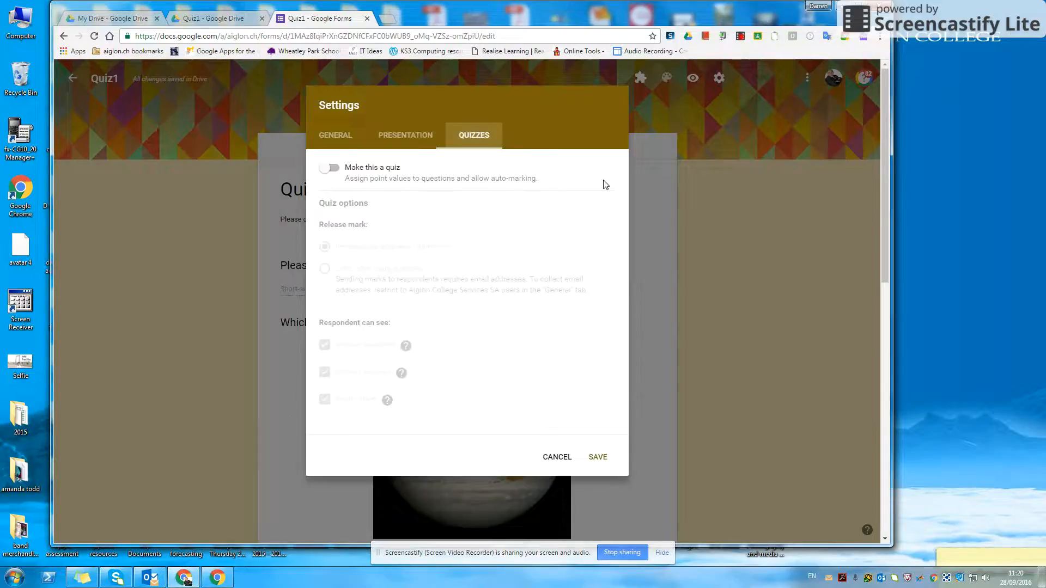
left_click(334, 169)
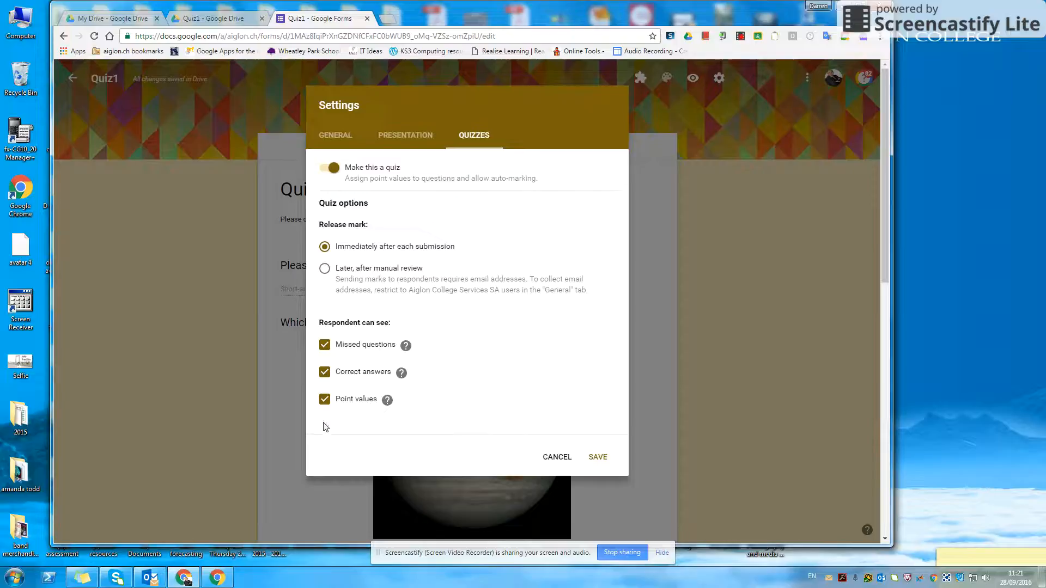
left_click(603, 460)
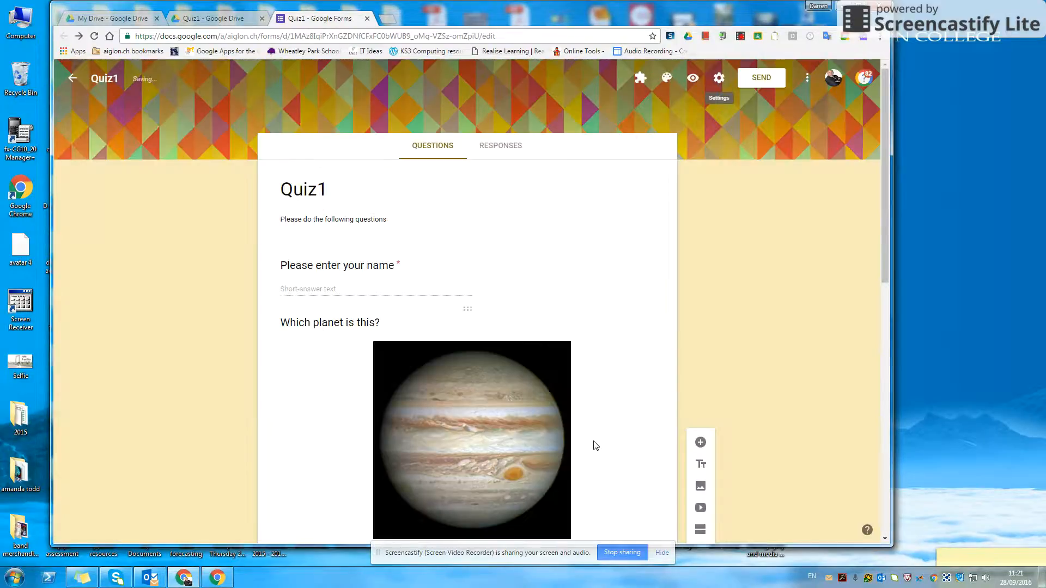
- Mark Jupiter as the correct answer in the answer key of the first planet question
scroll(345, 369, "down", 4)
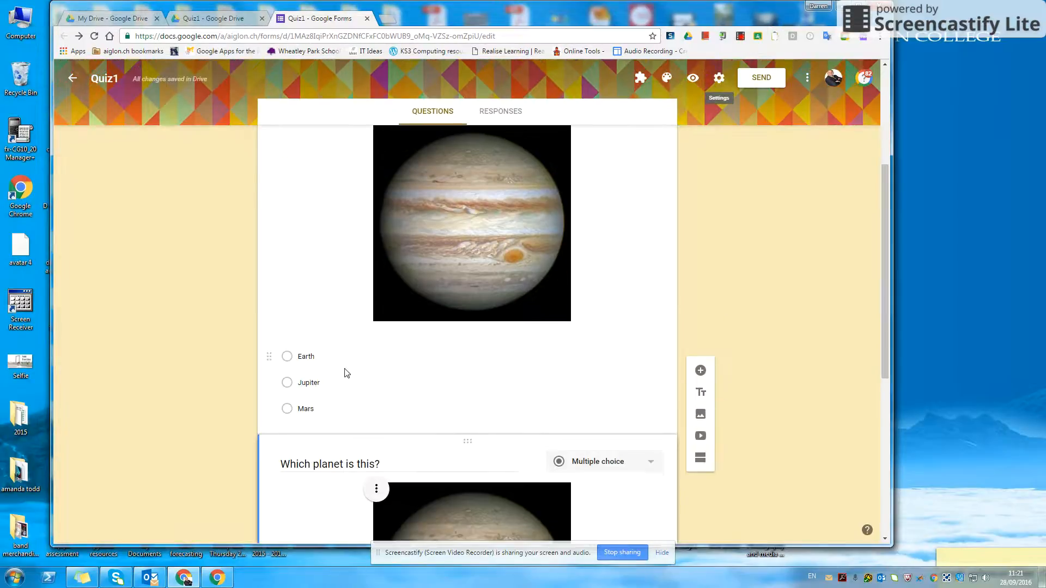
scroll(345, 369, "up", 2)
left_click(346, 401)
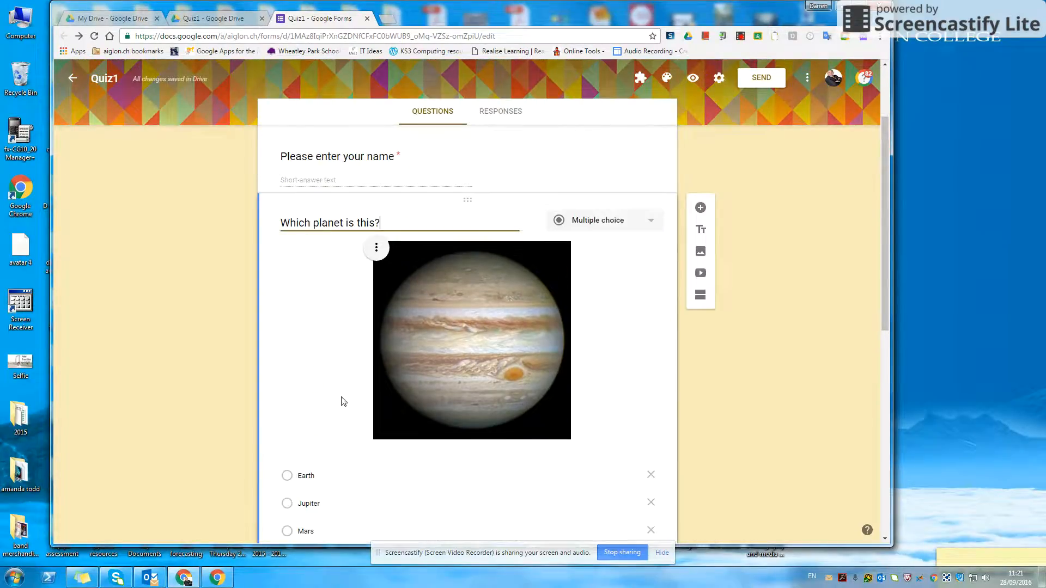
scroll(341, 398, "down", 3)
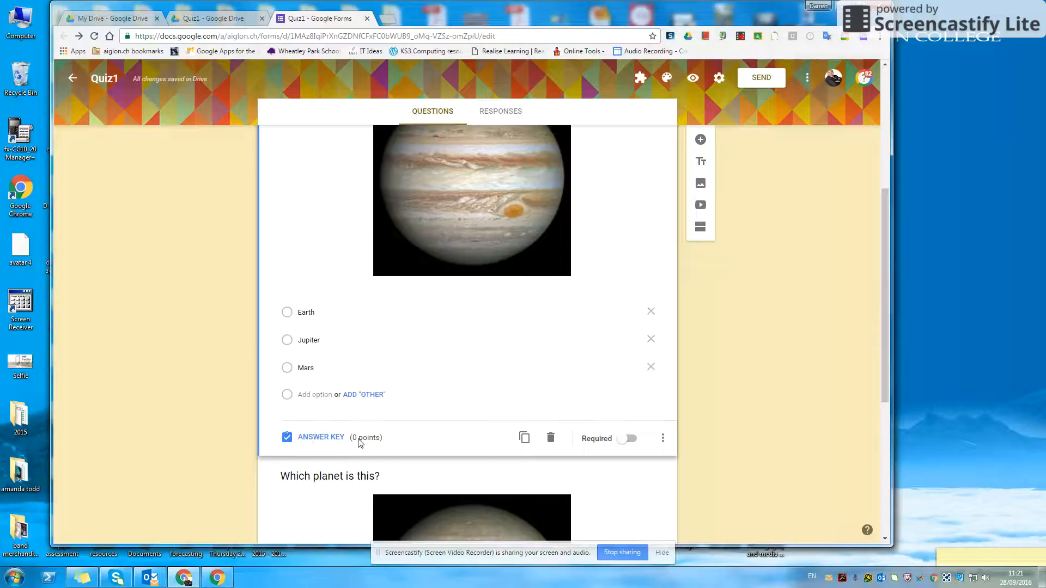
left_click(315, 440)
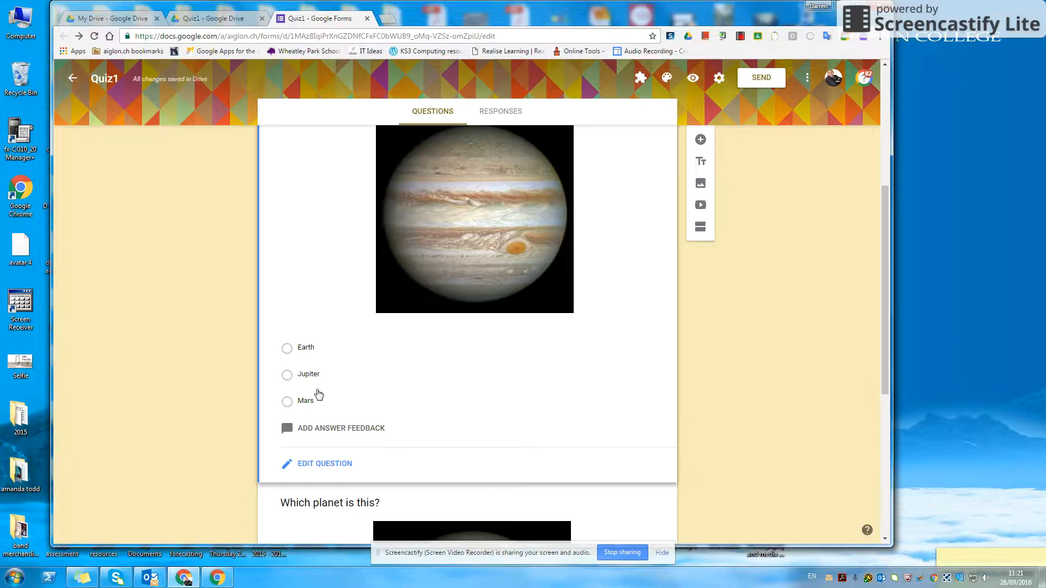
left_click(289, 378)
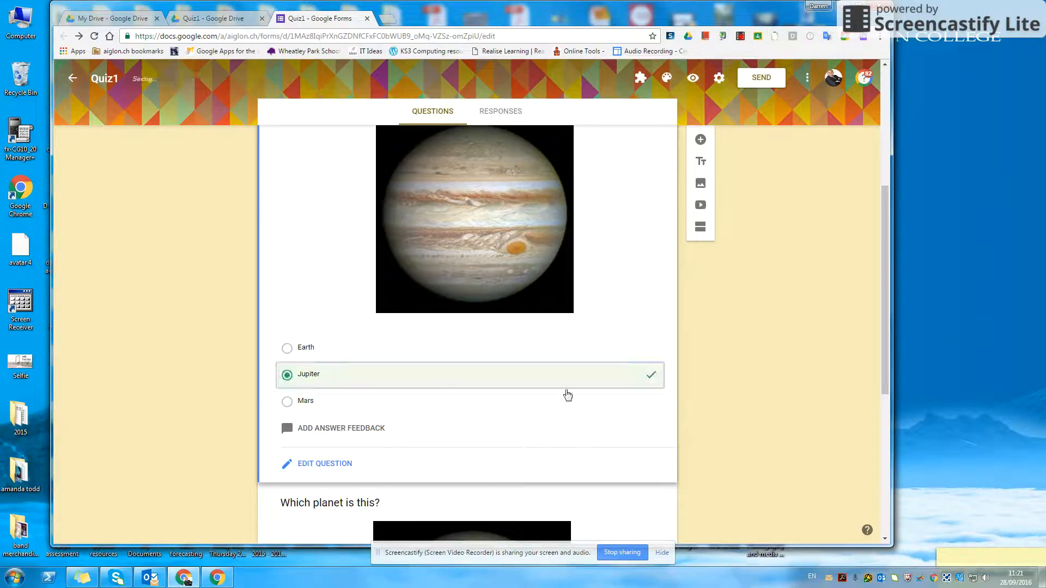
- Set the first planet question's score to 10 points
scroll(601, 386, "up", 4)
left_click(619, 315)
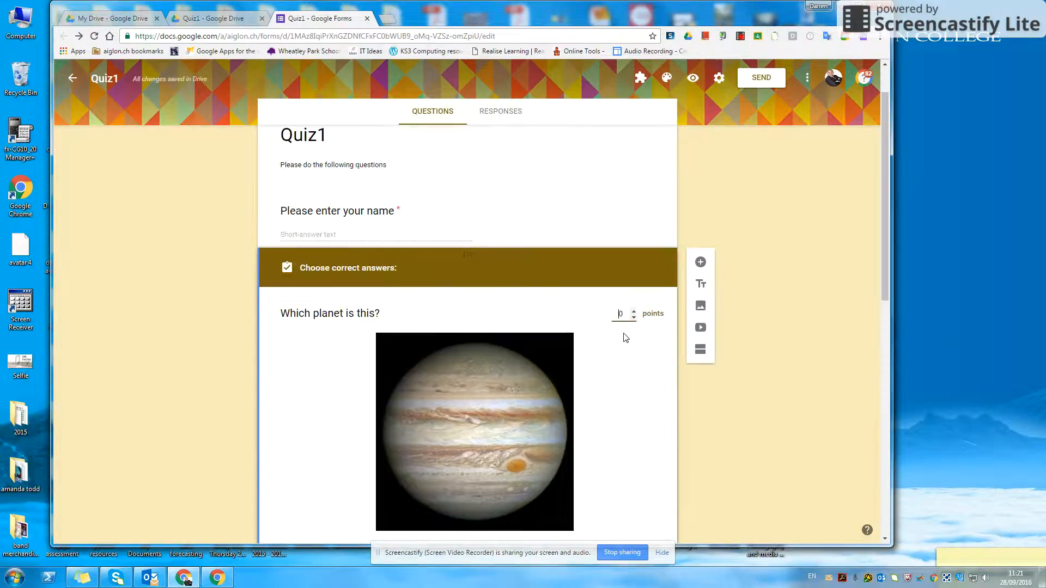
type("1")
scroll(616, 382, "down", 5)
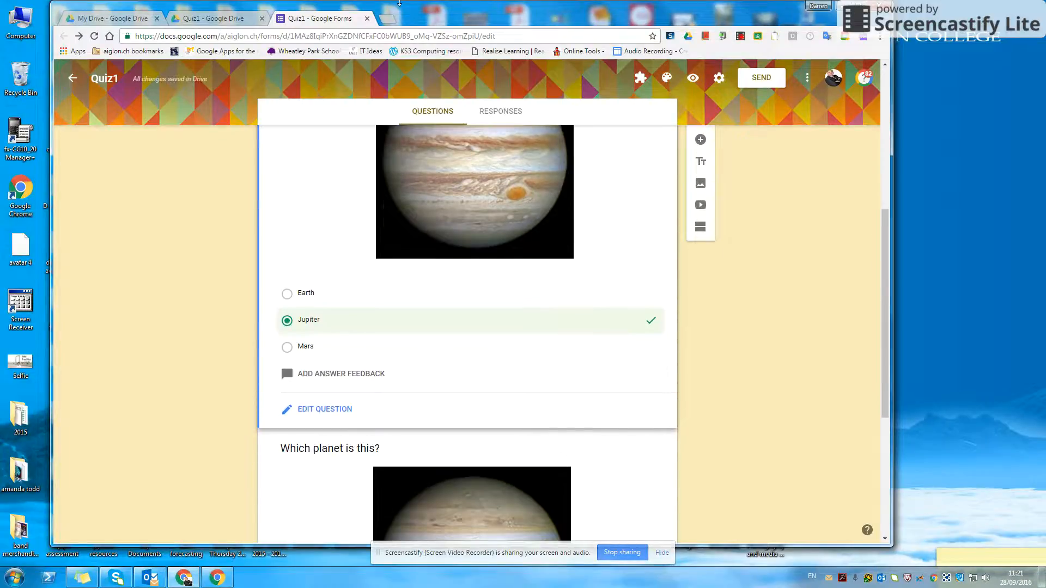
- Search the web for "planets facts" in a new browser tab and open the Space Facts planets page
left_click(388, 18)
type("p")
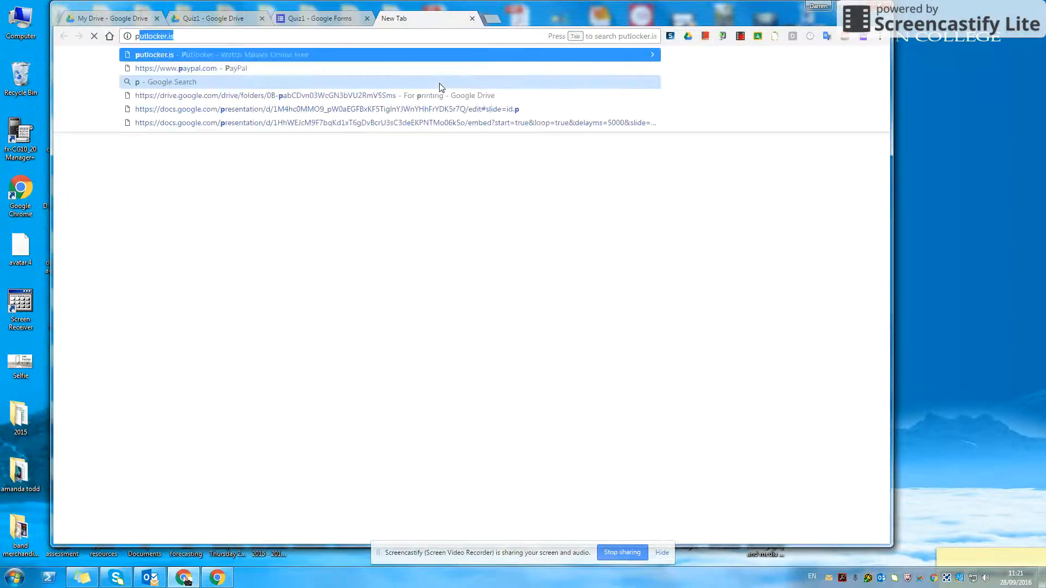
type("lanets facts")
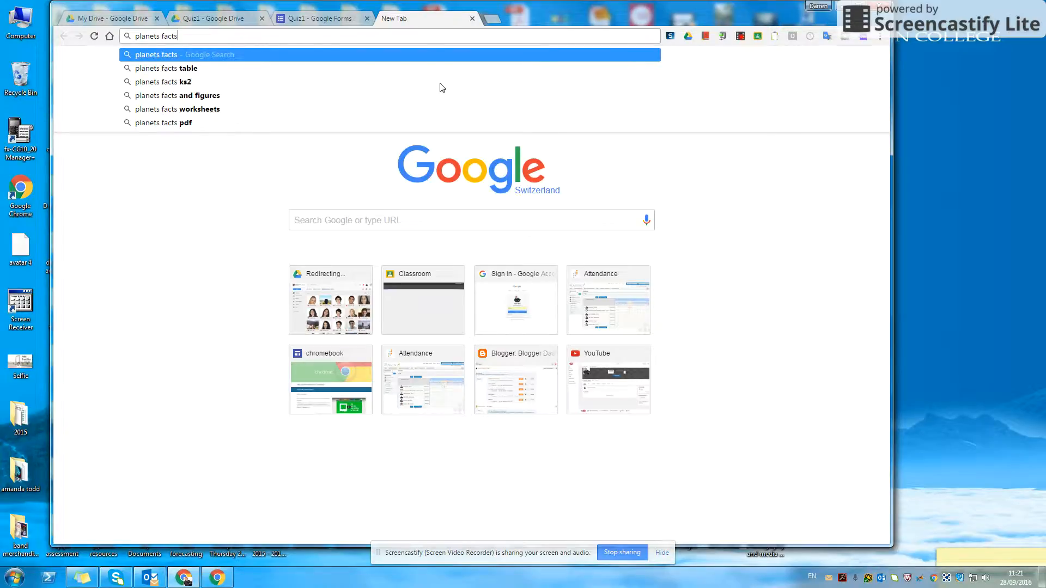
key("Return")
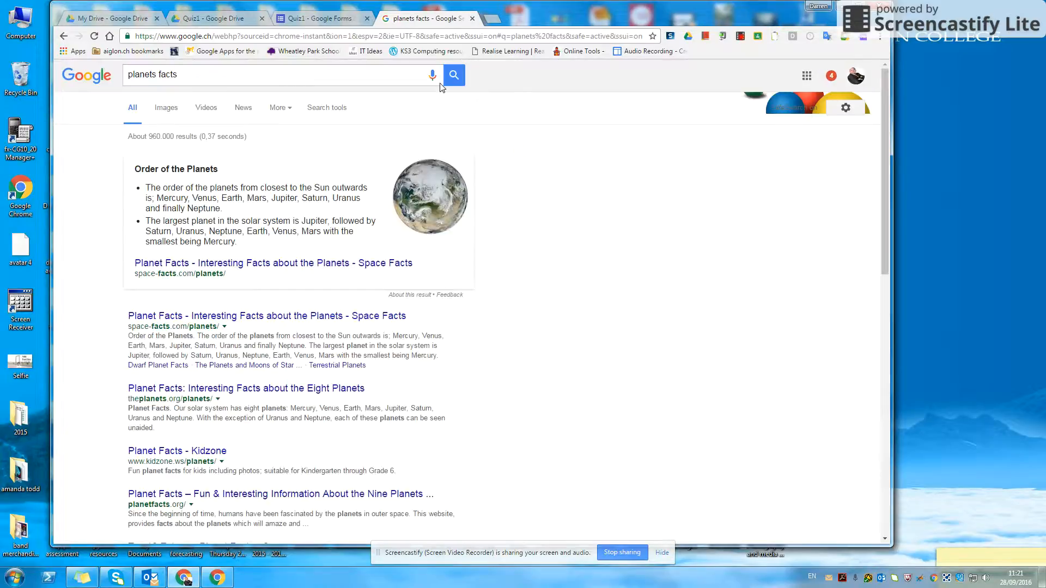
left_click(236, 317)
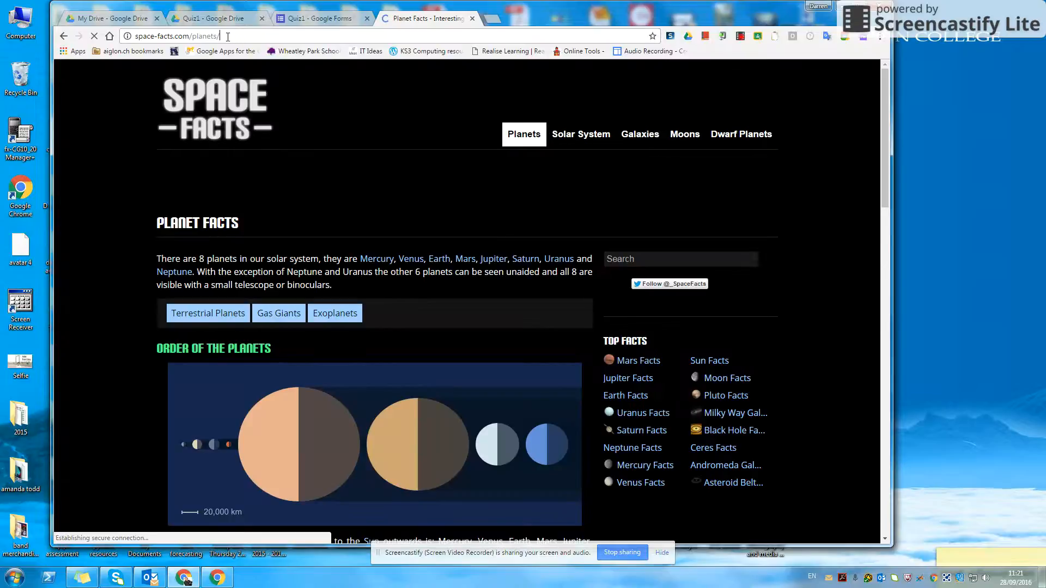
- Copy the web address of the Space Facts planets page
left_click(232, 36)
right_click(155, 39)
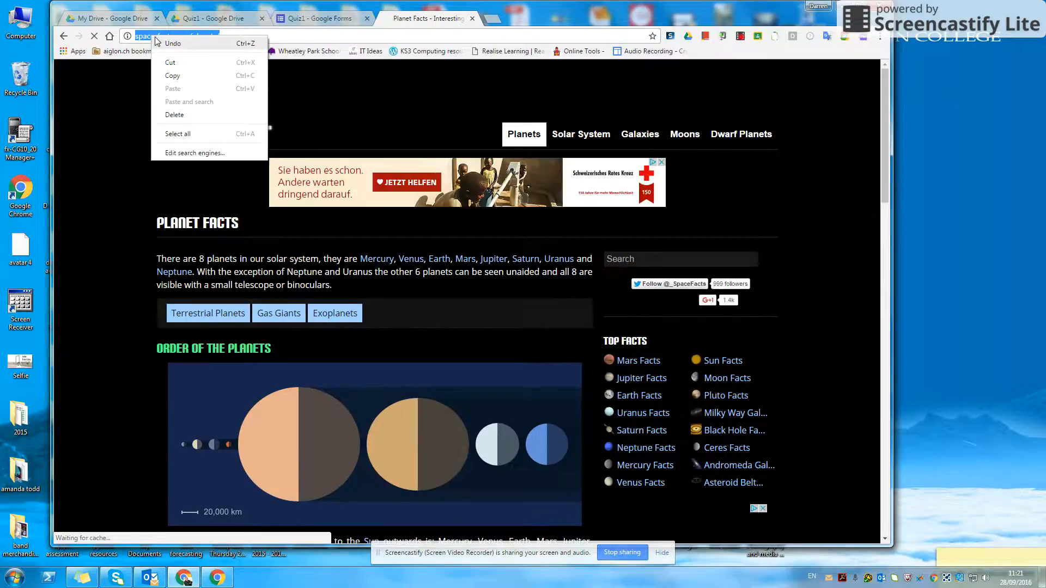
left_click(173, 76)
- Back in the quiz form, enter the incorrect-answer feedback "Please look at this website" for the first planet question
left_click(319, 19)
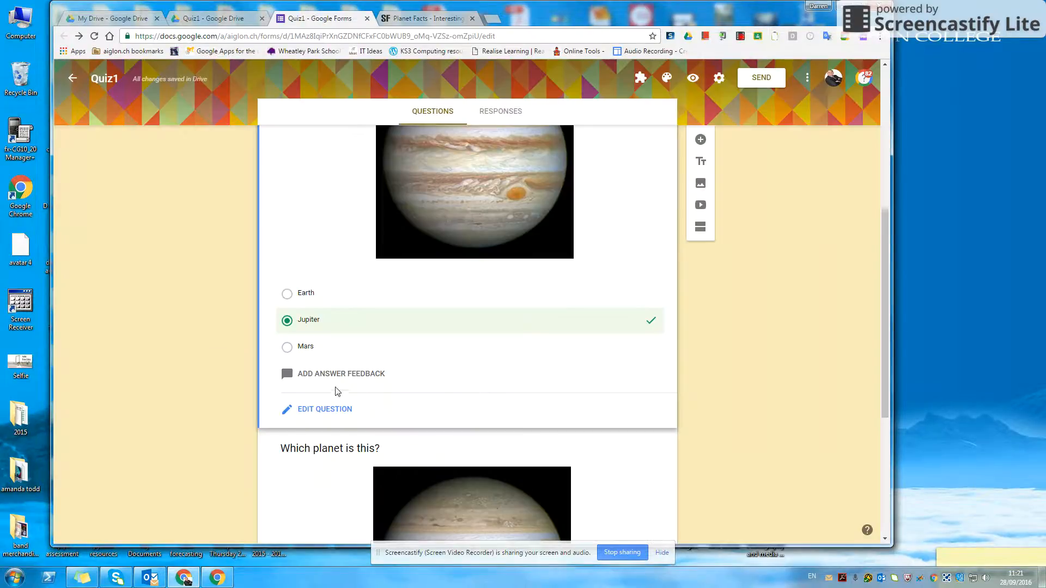
left_click(370, 377)
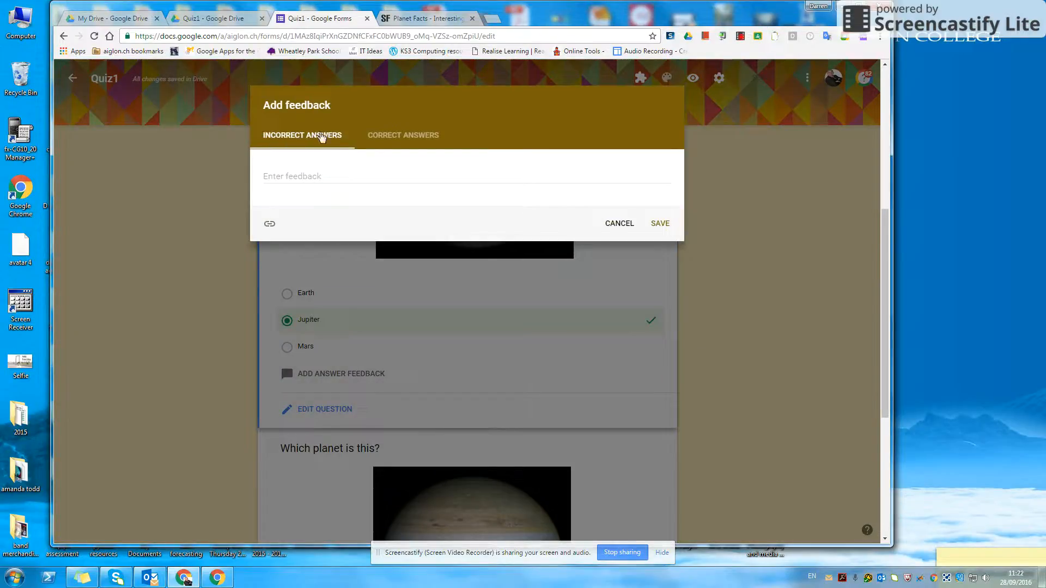
left_click(282, 176)
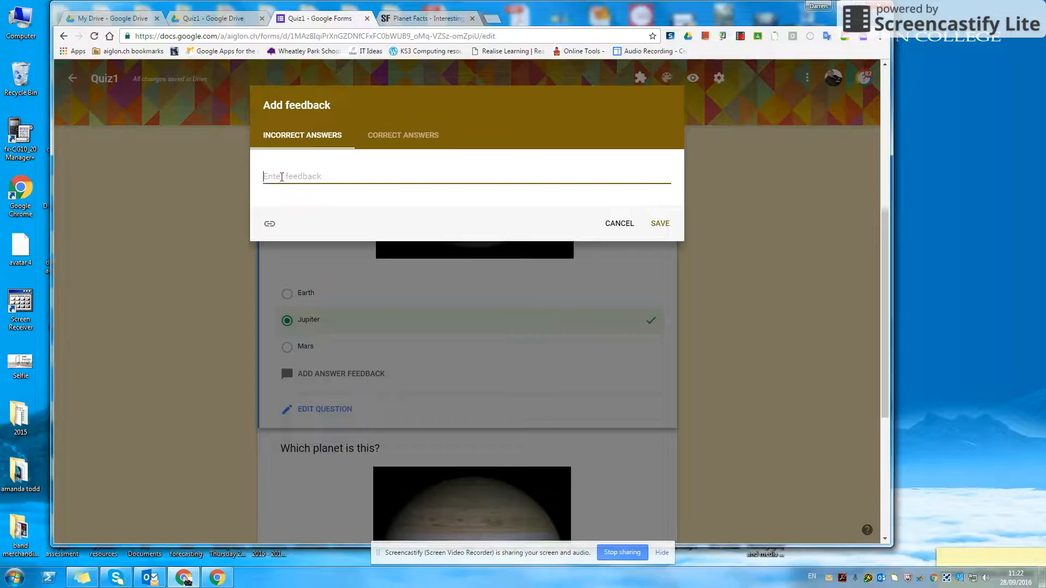
type("Please look at this website")
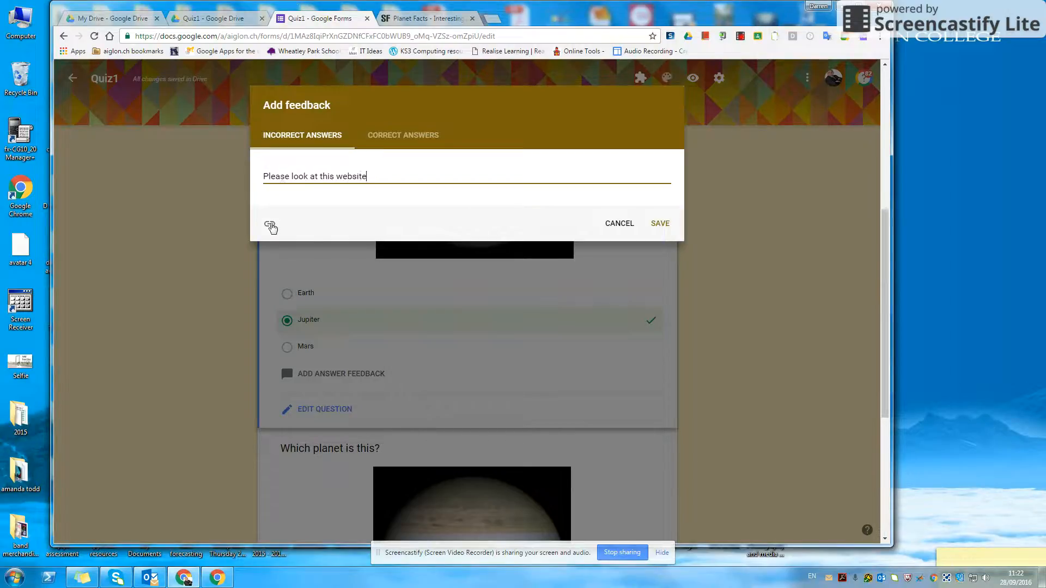
left_click(270, 223)
right_click(313, 223)
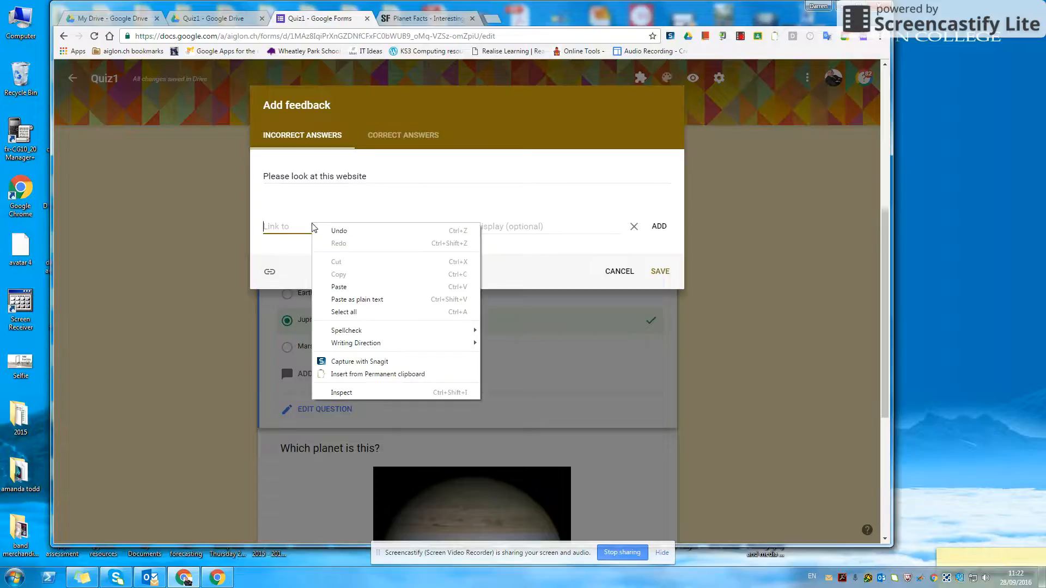
left_click(339, 287)
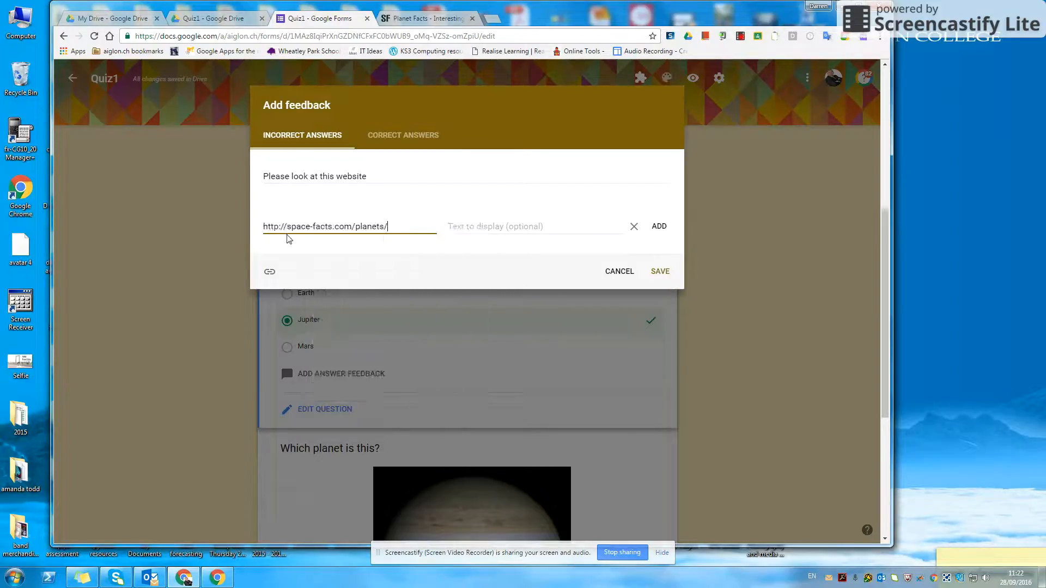
left_click(488, 232)
type("Pla")
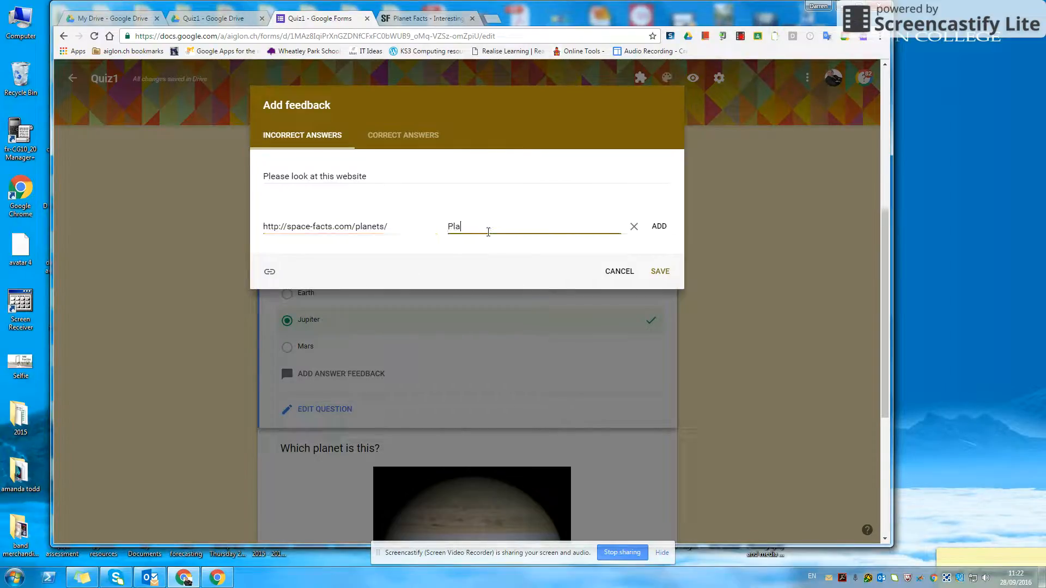
type("net facts")
left_click(659, 226)
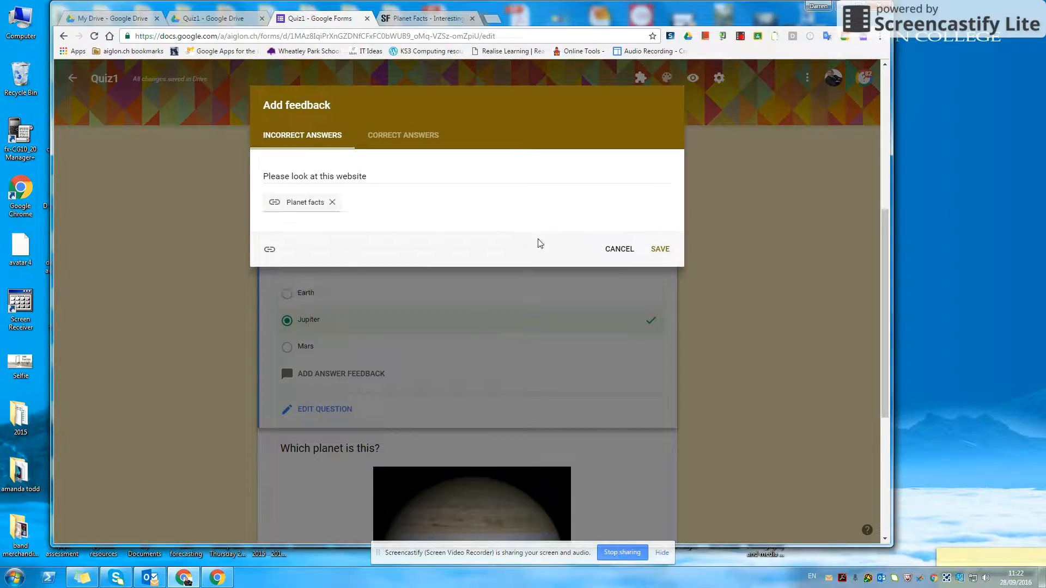
left_click(659, 250)
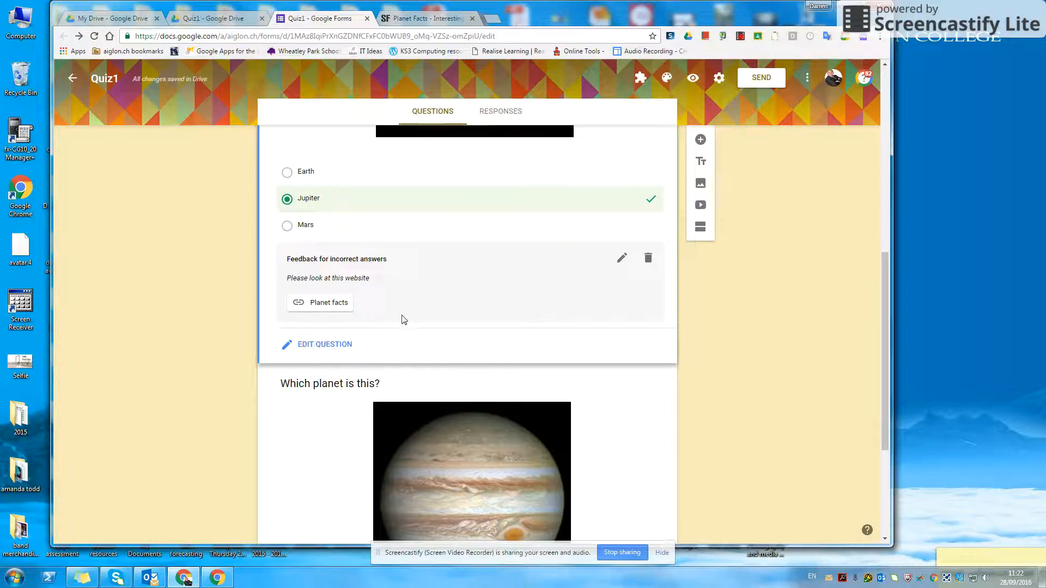
- Mark Jupiter as the correct answer in the answer key of the second planet question
scroll(402, 318, "down", 2)
scroll(402, 316, "down", 2)
left_click(366, 464)
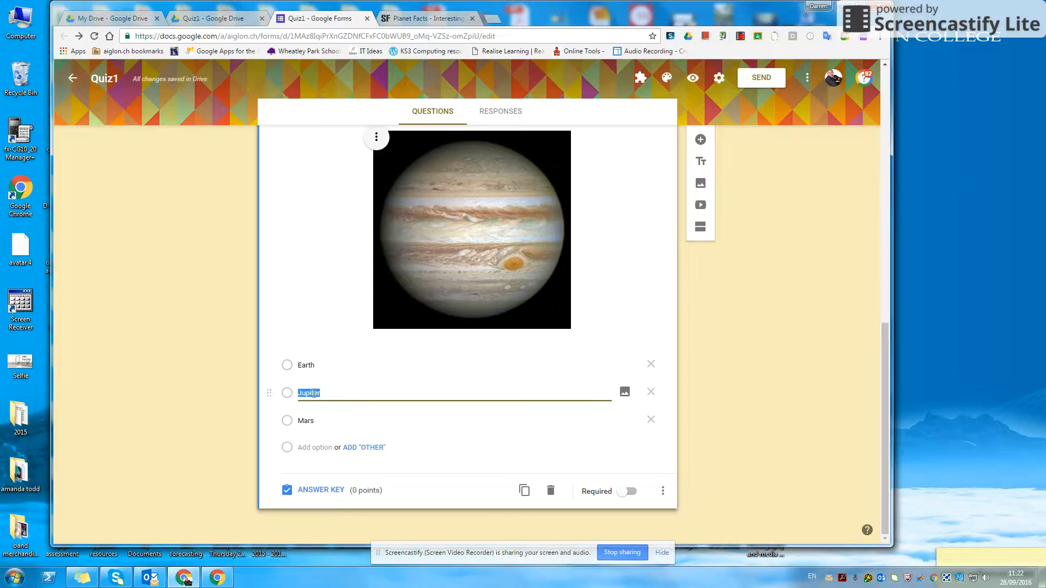
left_click(291, 396)
left_click(321, 490)
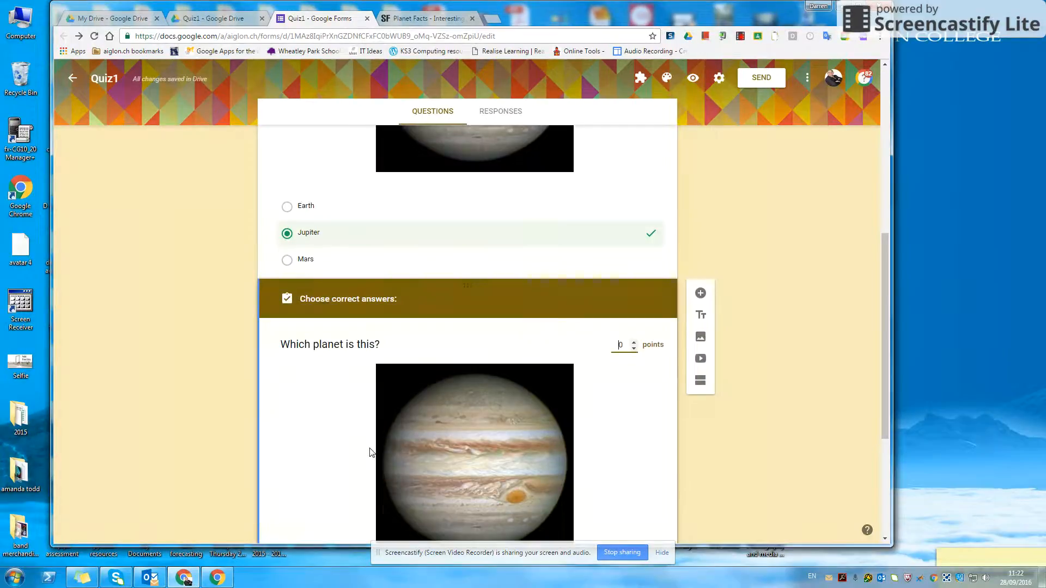
left_click(303, 401)
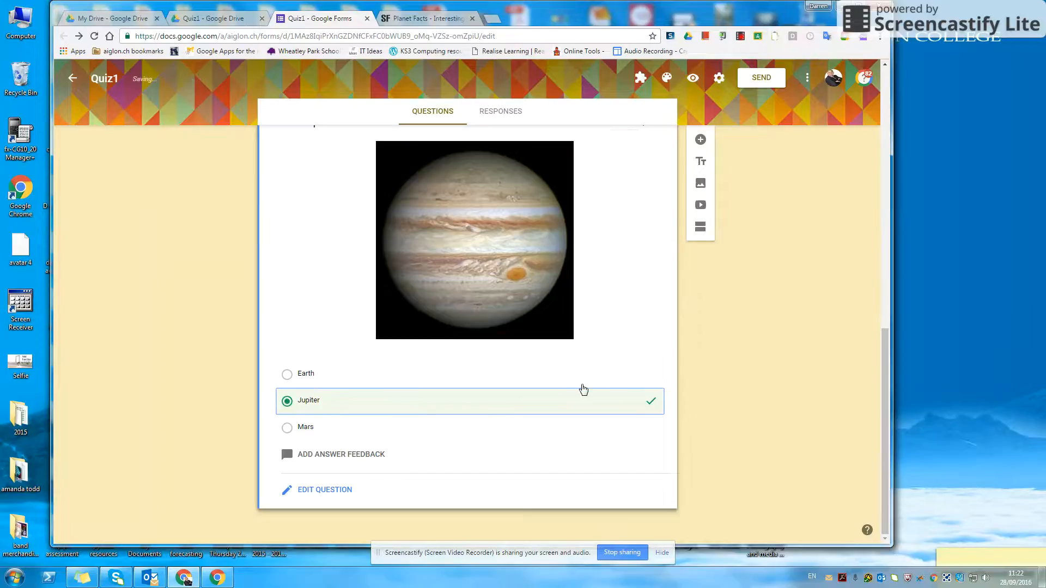
- Set the second planet question's score to 10 points
scroll(606, 374, "up", 5)
left_click(617, 396)
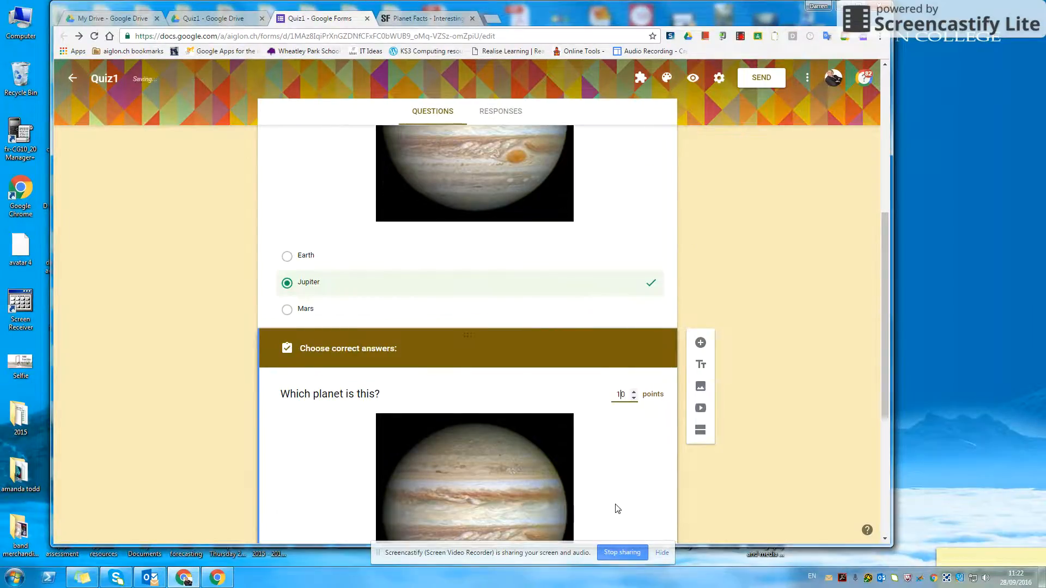
scroll(617, 504, "down", 5)
- Shorten the form's sharing link, copy the shortened URL and close the send options
scroll(619, 485, "up", 5)
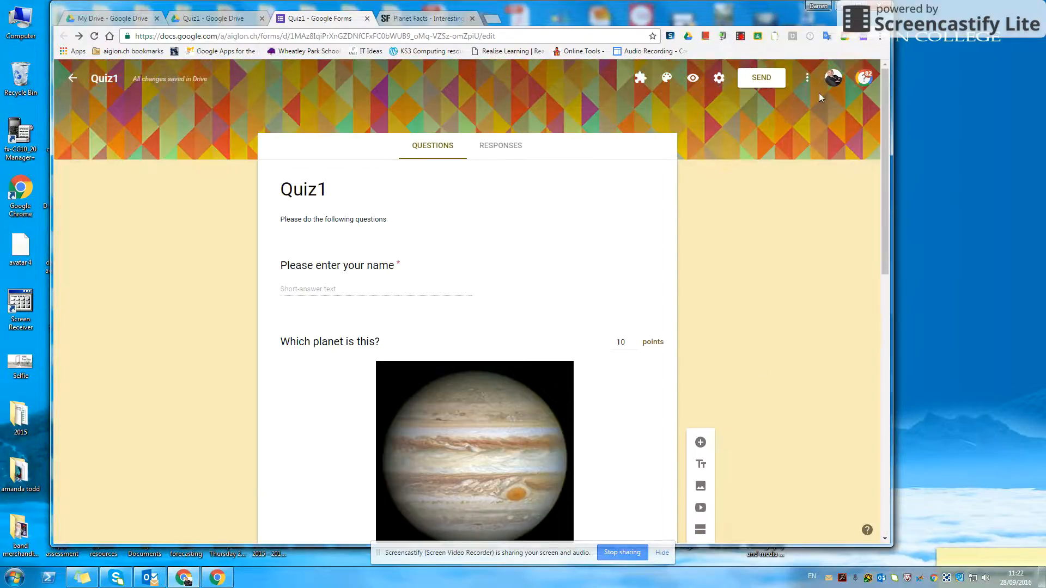
left_click(758, 79)
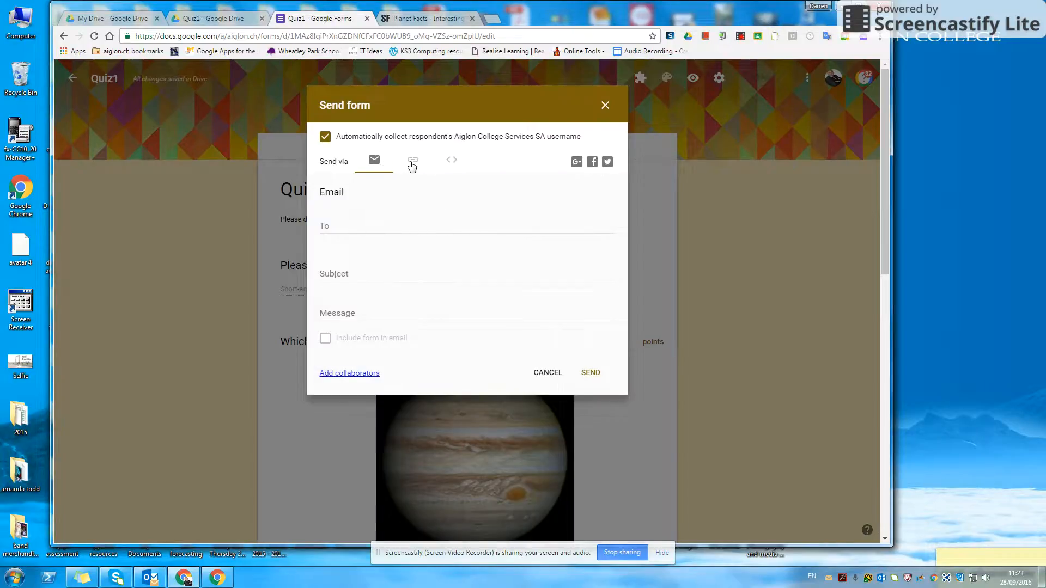
left_click(413, 162)
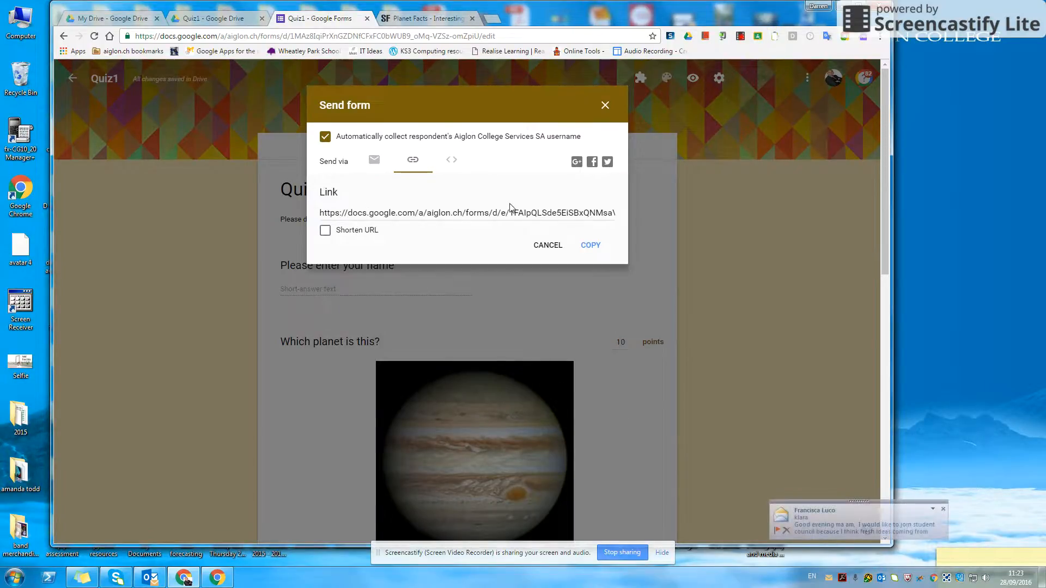
left_click(325, 231)
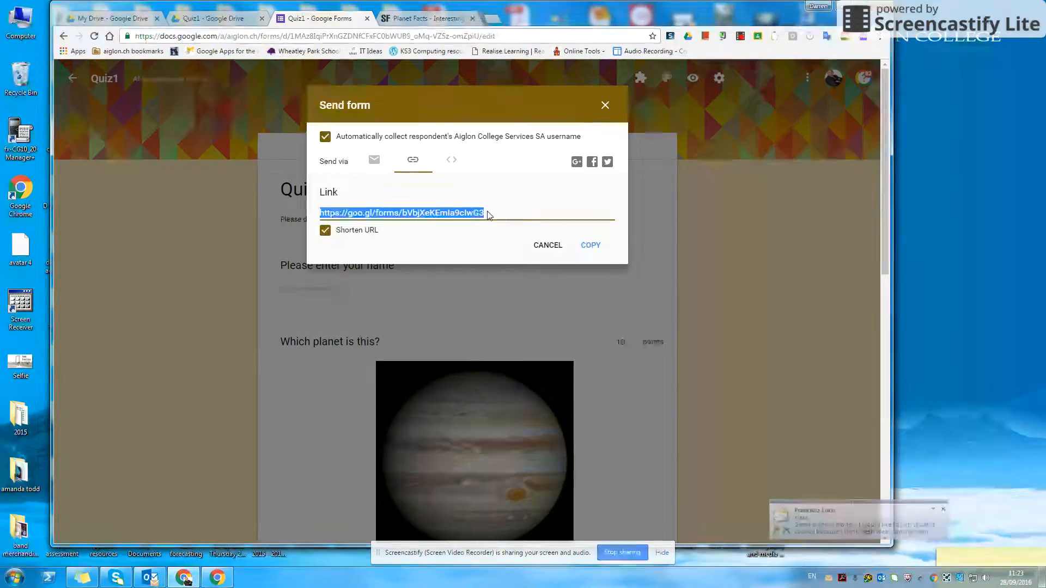
right_click(327, 212)
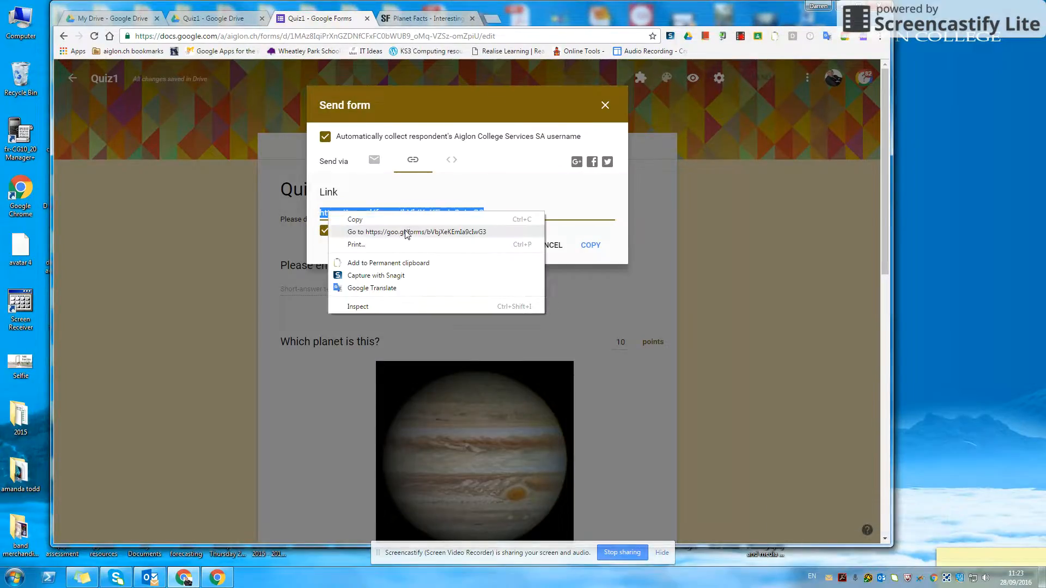
left_click(390, 217)
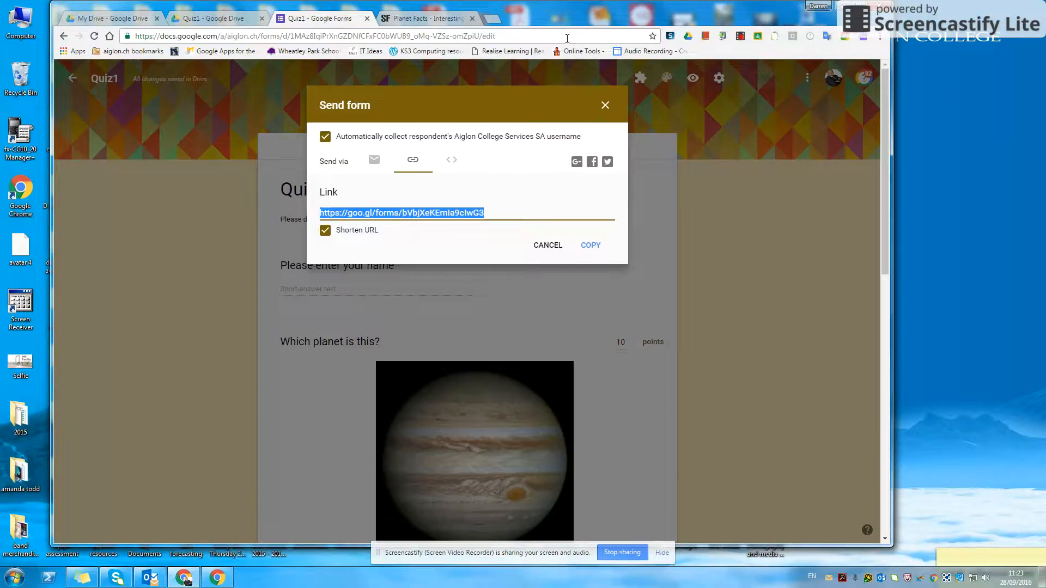
left_click(605, 105)
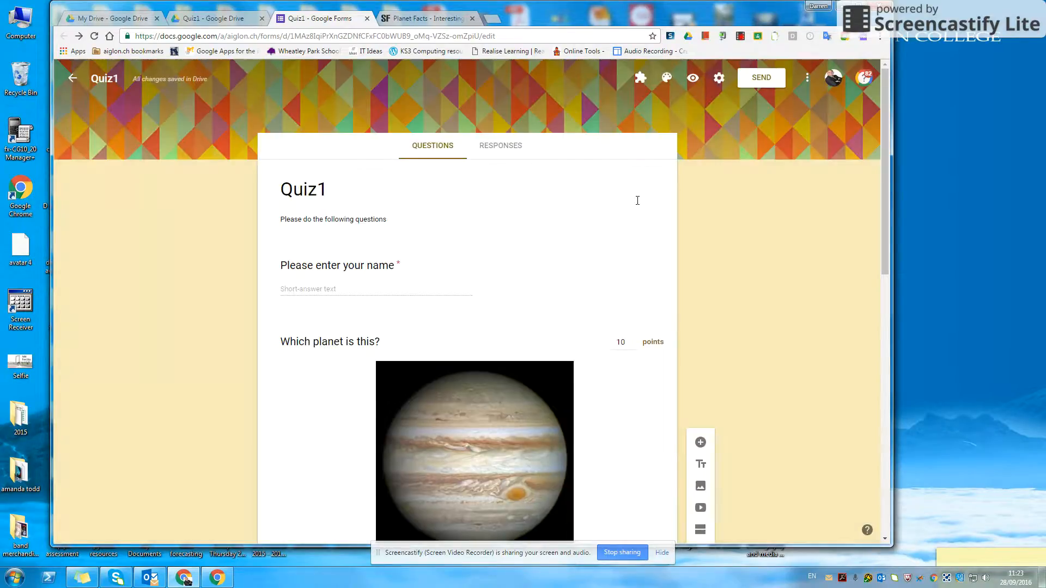
- Open the quiz preview and fill in the respondent's name
left_click(693, 79)
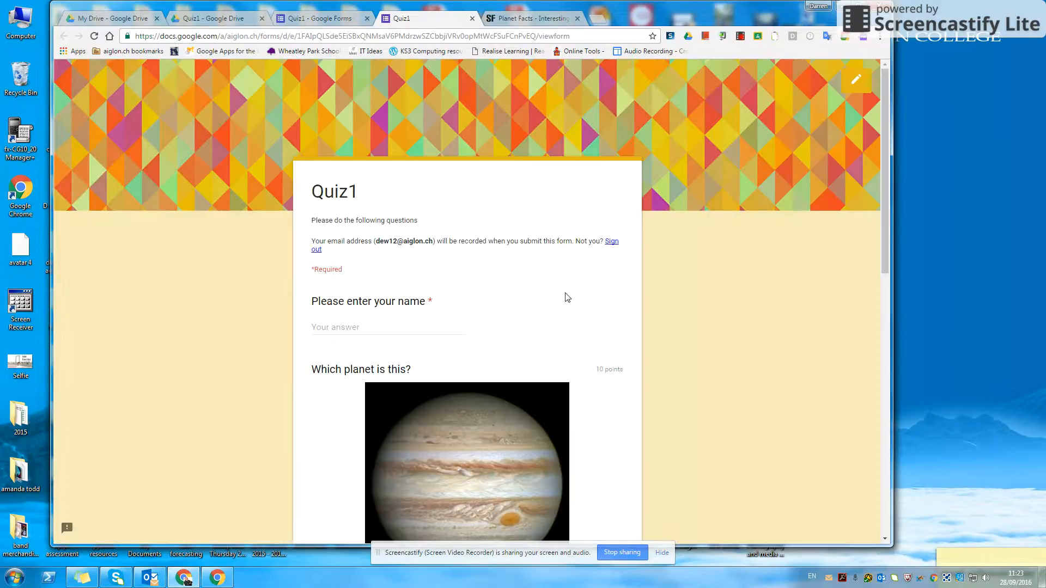
scroll(425, 295, "down", 3)
scroll(411, 178, "up", 3)
left_click(359, 329)
type("darren")
- Answer the first planet question with Earth and the second with Jupiter
scroll(338, 376, "down", 7)
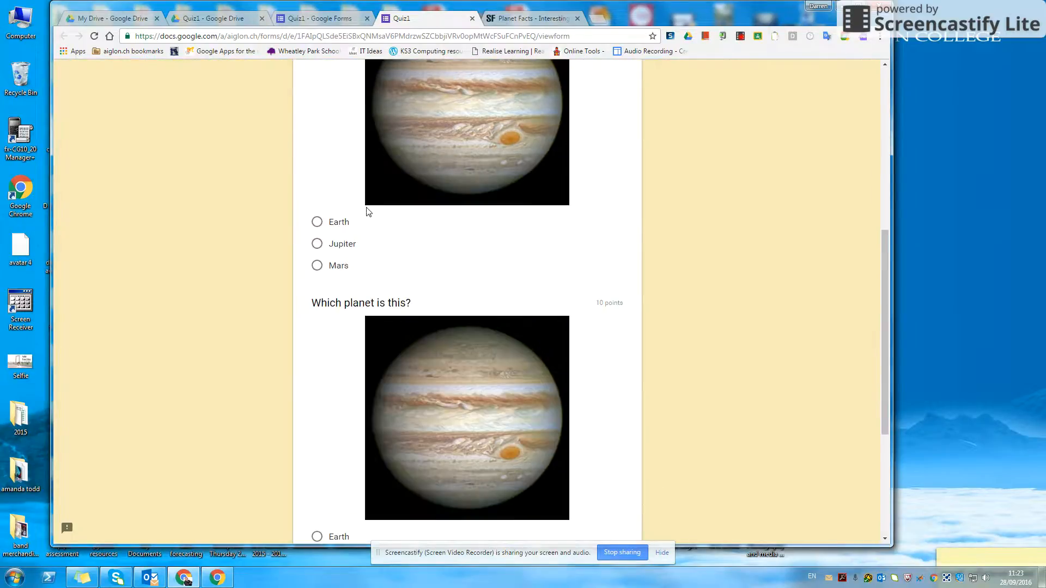
left_click(316, 222)
scroll(442, 358, "down", 3)
left_click(316, 396)
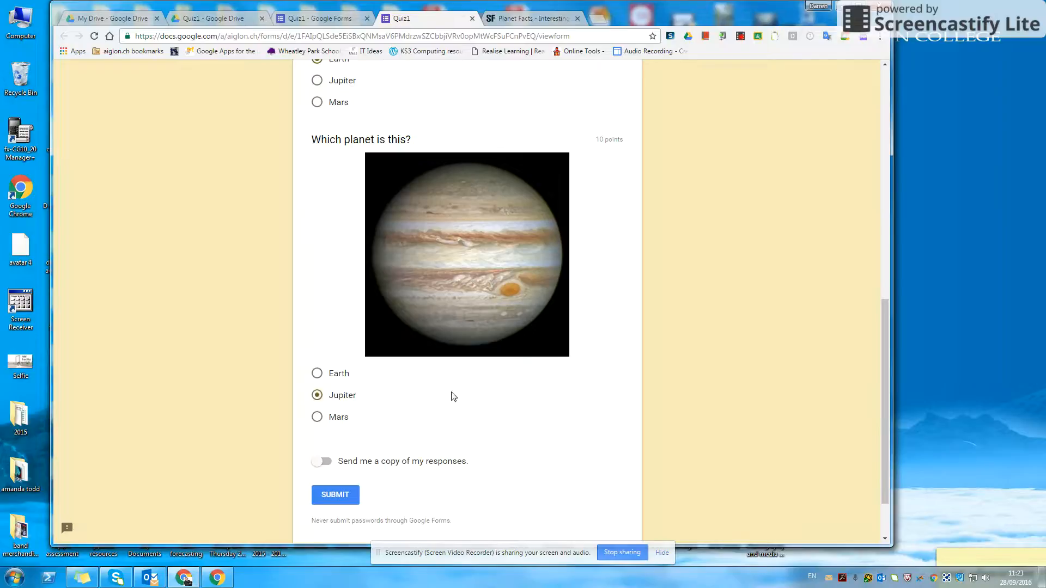
- Submit the completed quiz and view its score
scroll(551, 399, "down", 2)
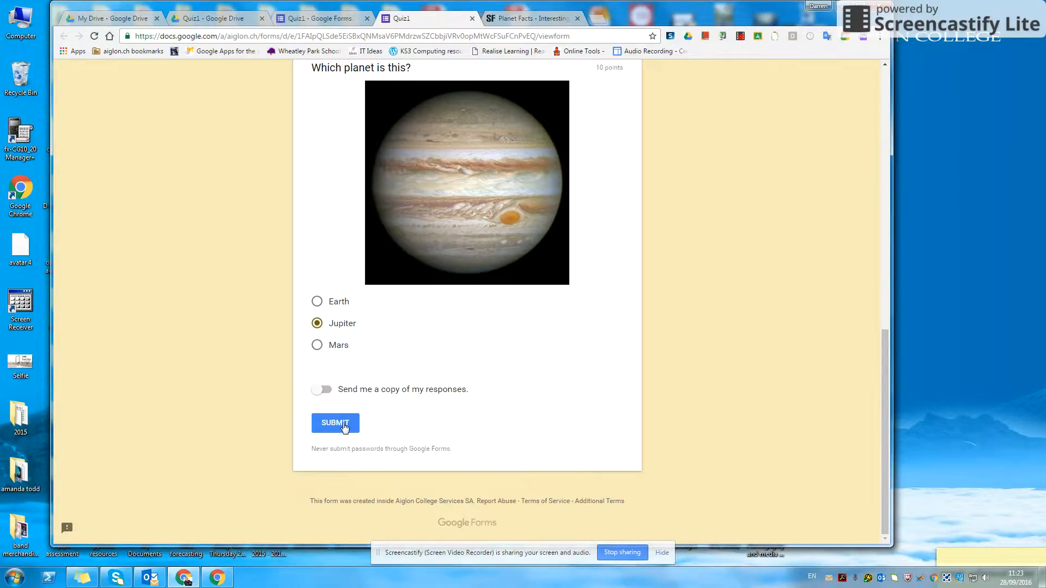
left_click(349, 421)
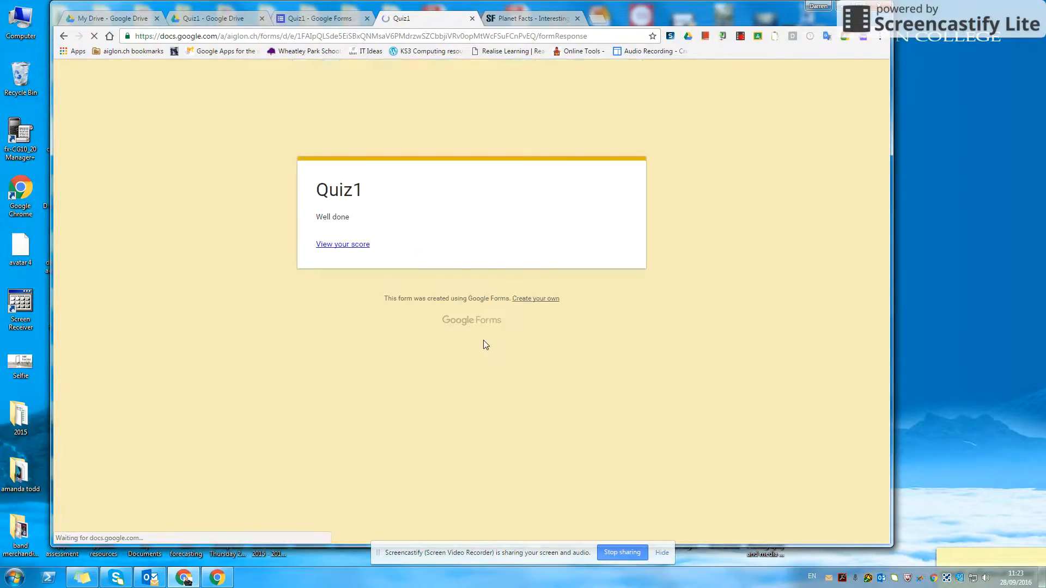
left_click(342, 247)
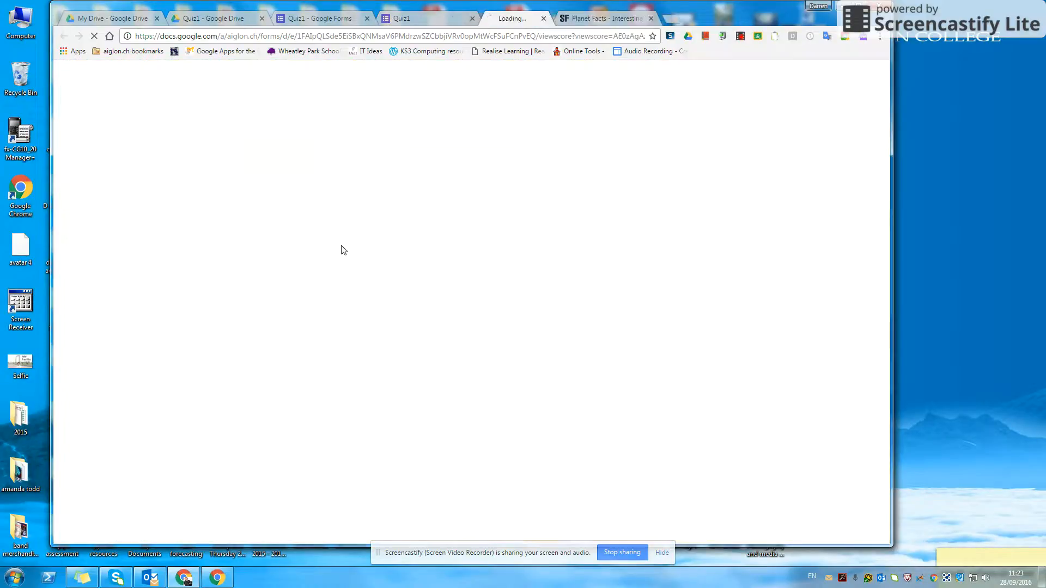
- Review the marked first planet question with its correct answer and feedback, and open the Planet facts link
scroll(509, 297, "down", 2)
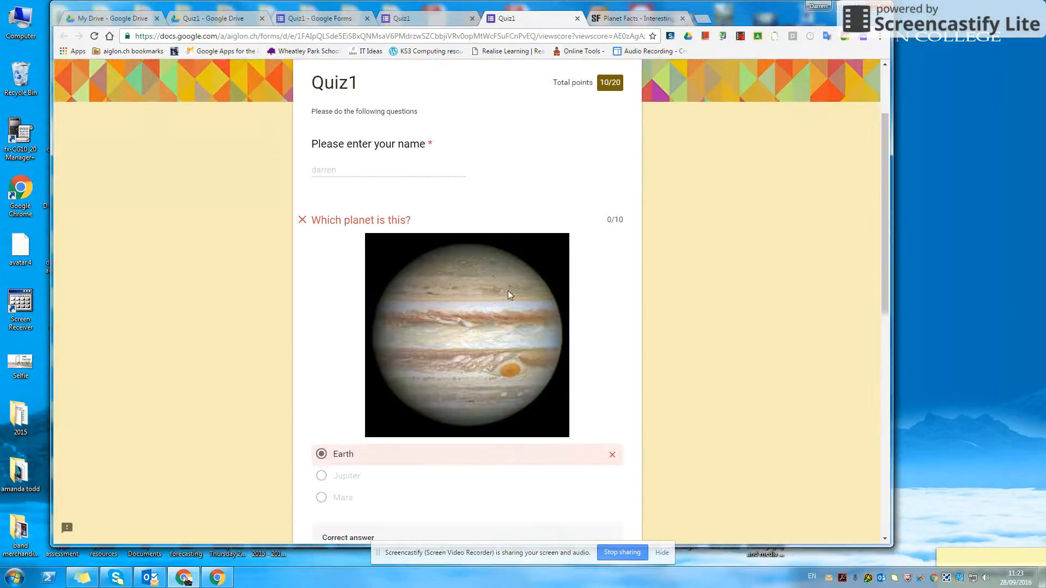
scroll(406, 455, "down", 3)
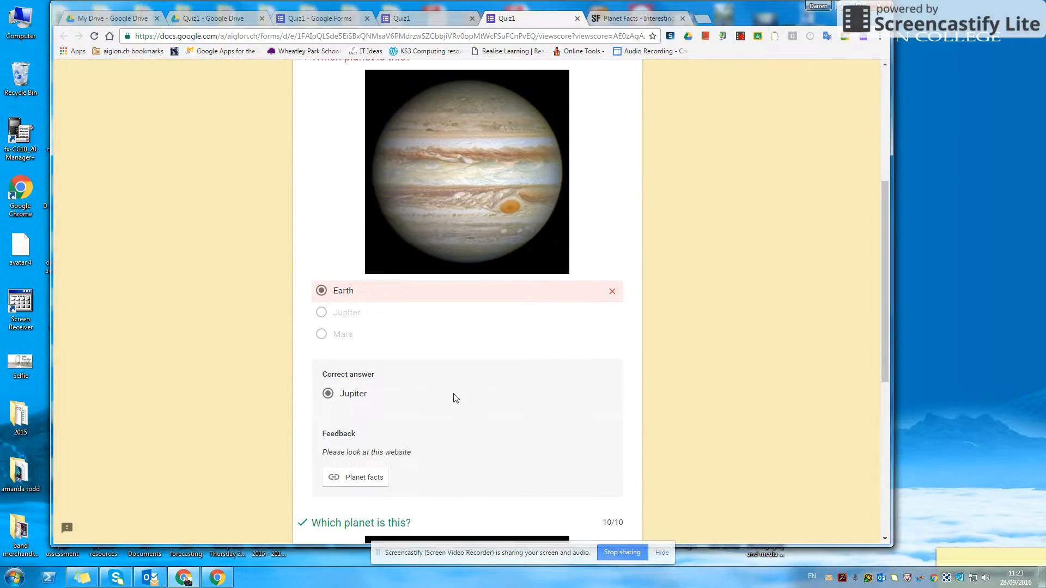
scroll(456, 397, "down", 3)
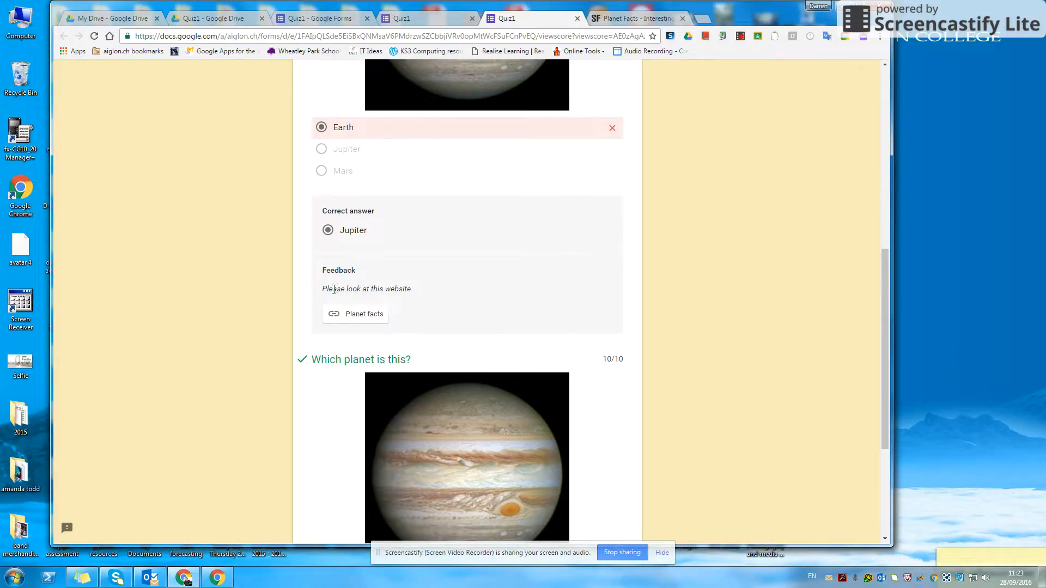
left_click(375, 316)
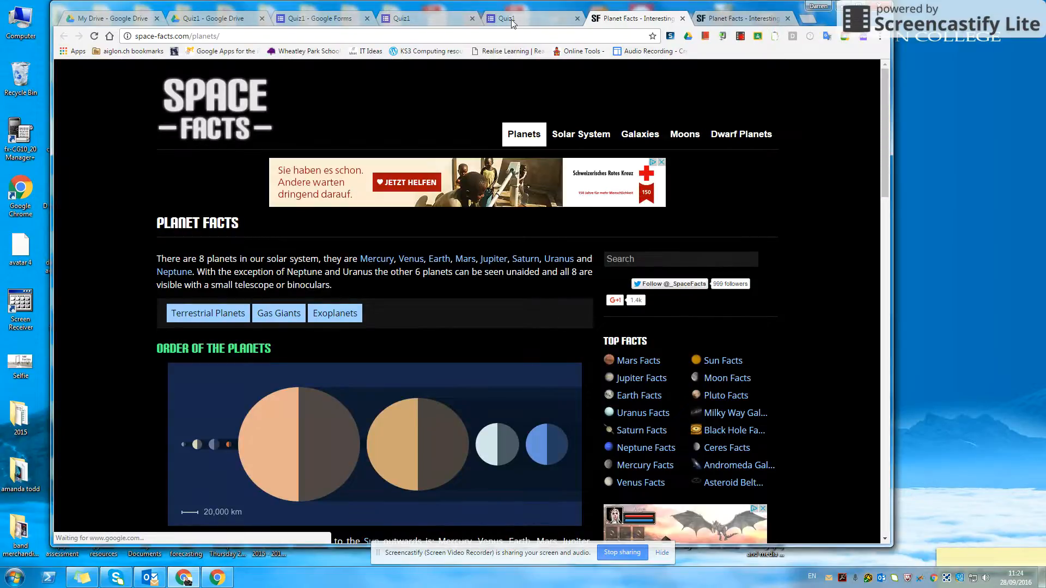
- Return to the score page, check the second planet question's marking and total points, and close that page
left_click(510, 21)
scroll(332, 327, "down", 4)
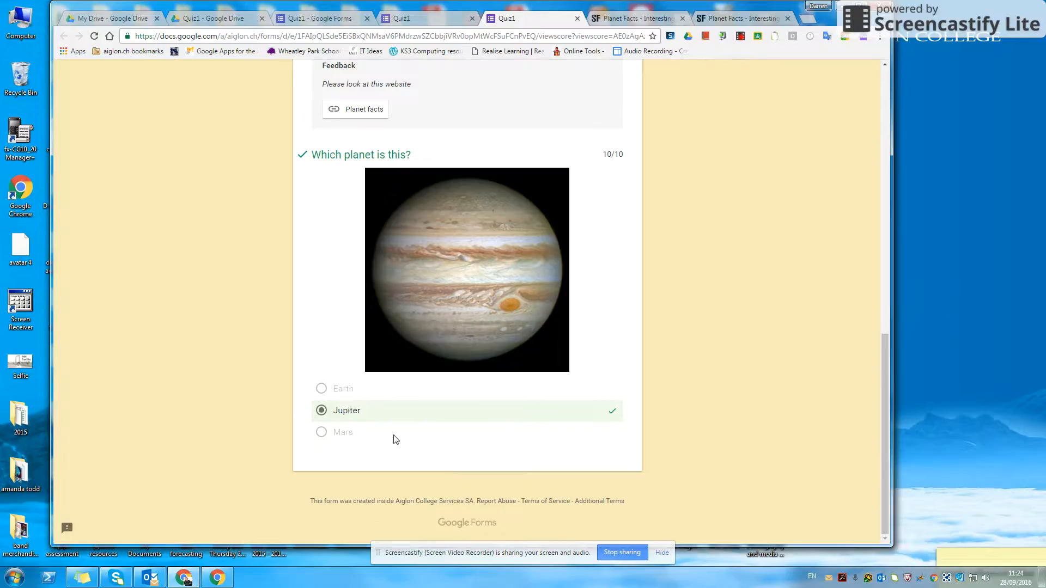
scroll(528, 364, "up", 10)
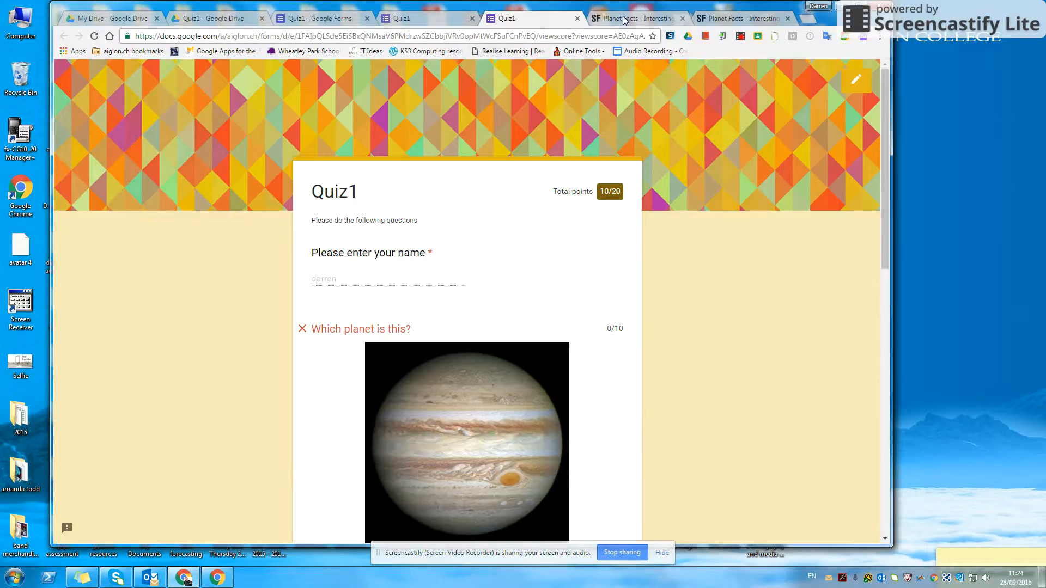
left_click(578, 19)
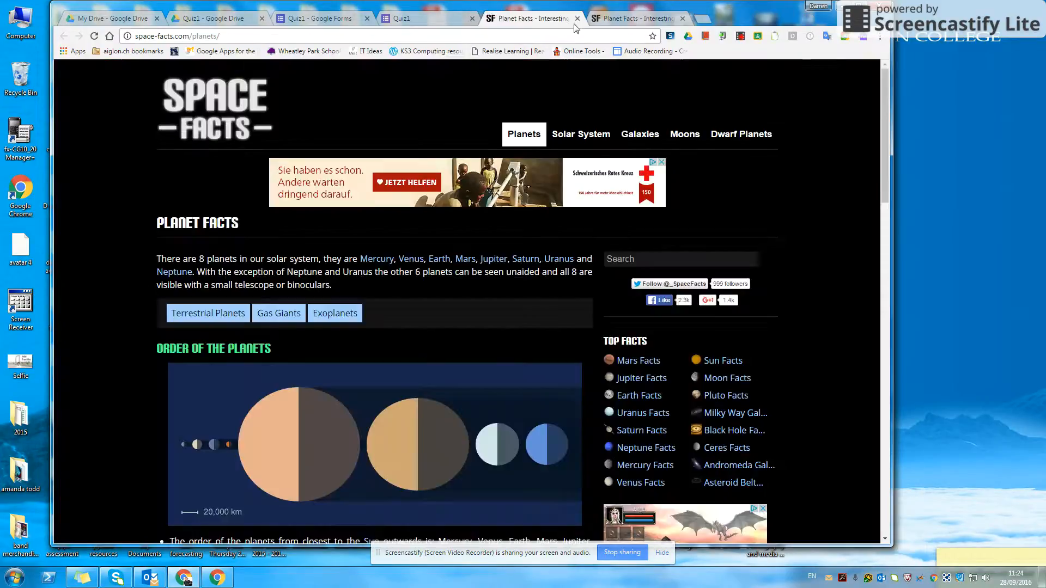
- Go back to the Quiz1 form editor and examine the responses summary: insights, scores and the per-question answer charts
left_click(436, 20)
left_click(330, 19)
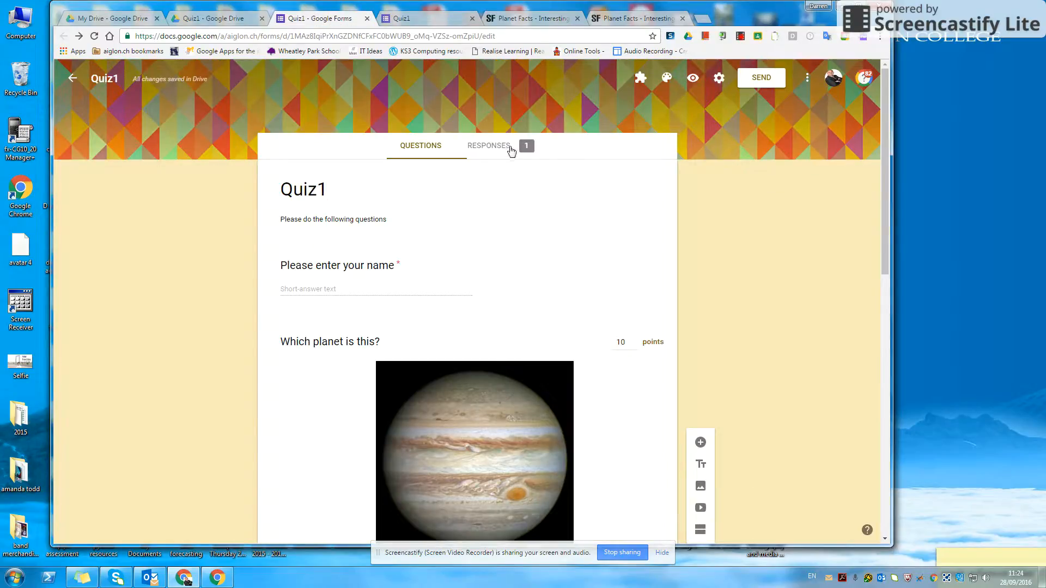
left_click(494, 152)
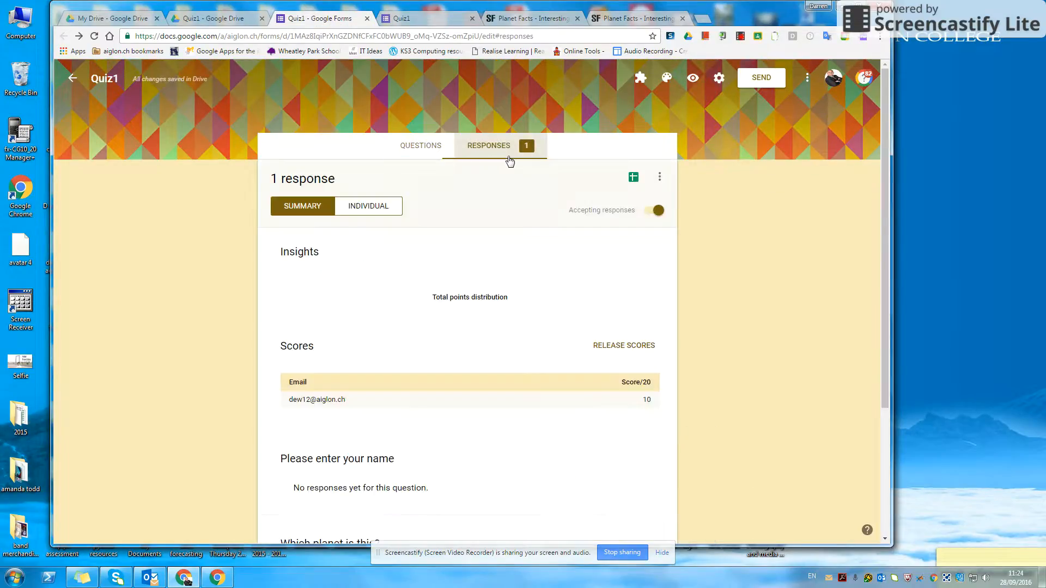
scroll(488, 313, "down", 3)
scroll(435, 289, "up", 3)
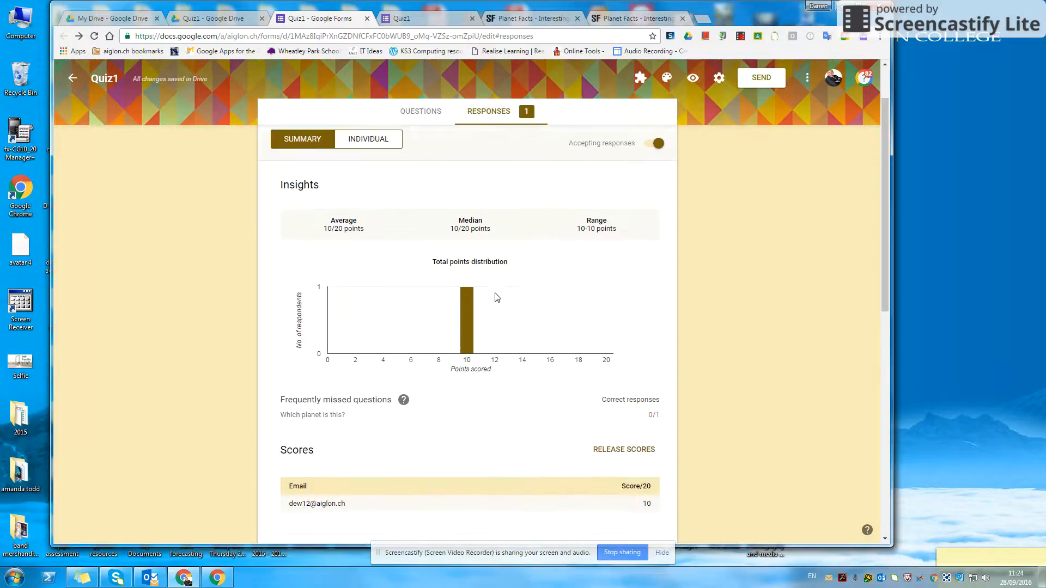
scroll(424, 321, "down", 4)
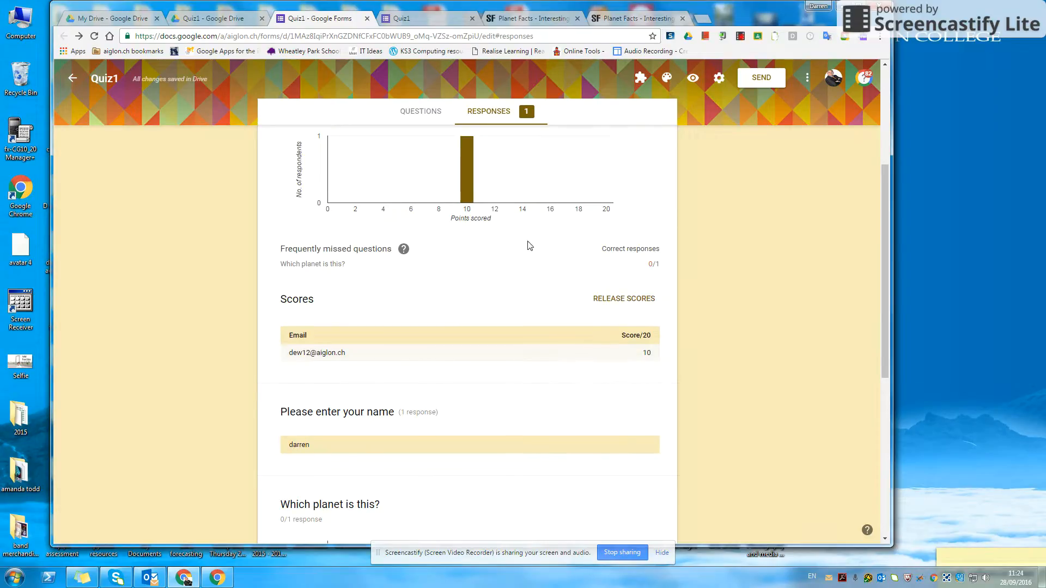
scroll(528, 245, "up", 2)
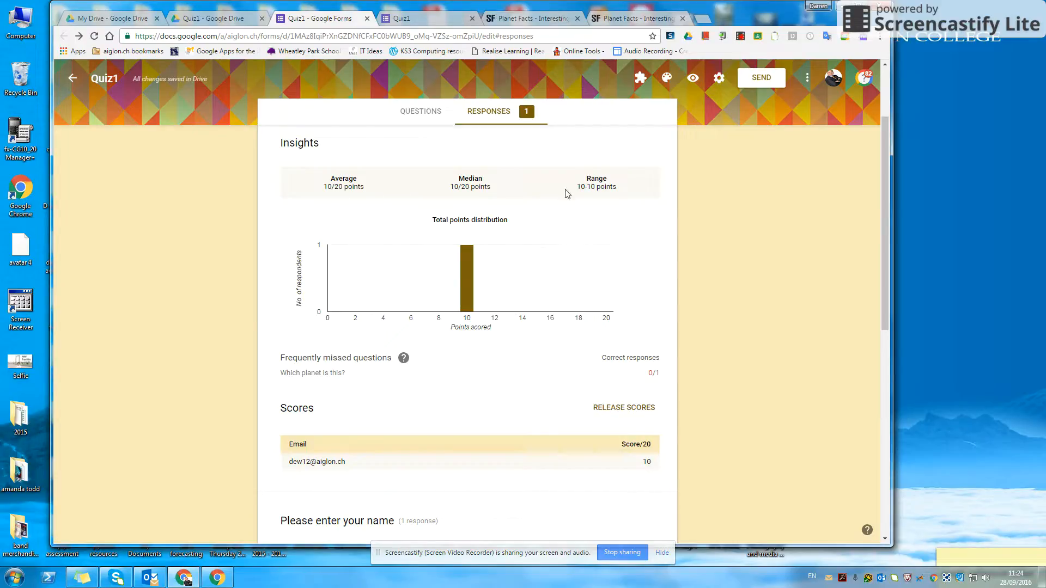
scroll(533, 293, "down", 7)
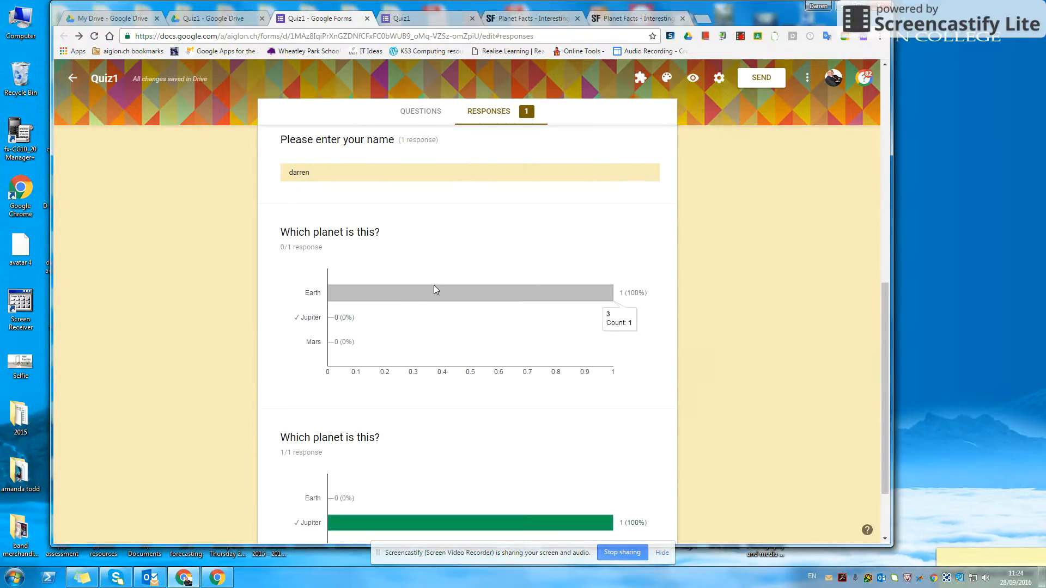
scroll(441, 287, "down", 2)
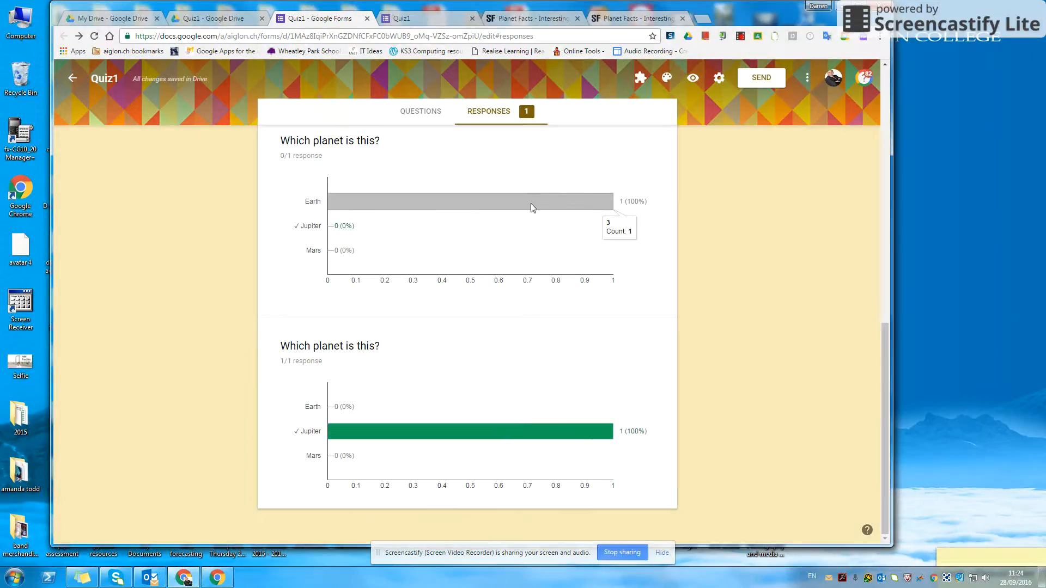
- View the individual response with its marking, and return to the responses summary
scroll(483, 276, "up", 7)
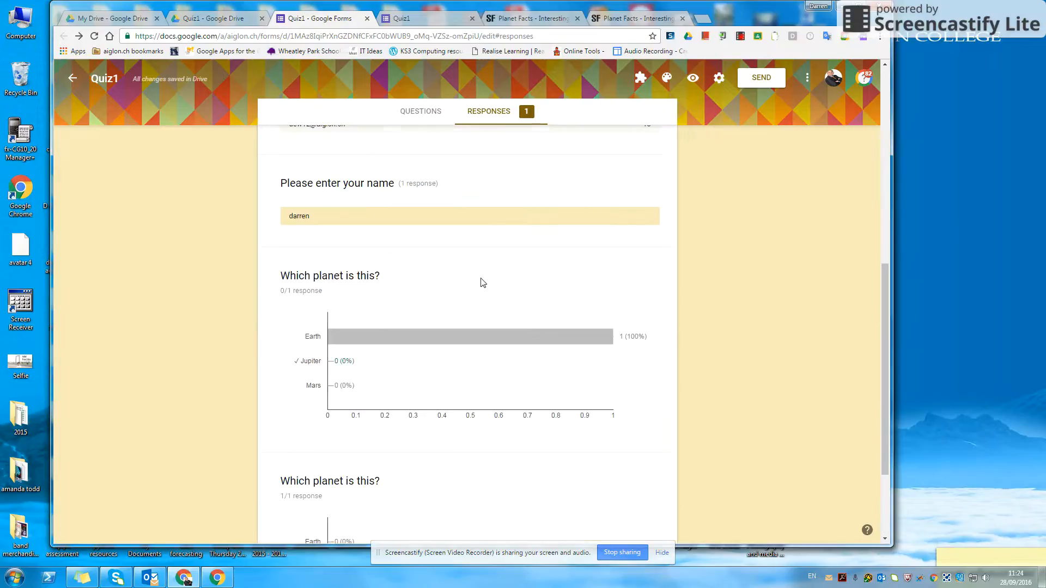
scroll(404, 280, "up", 4)
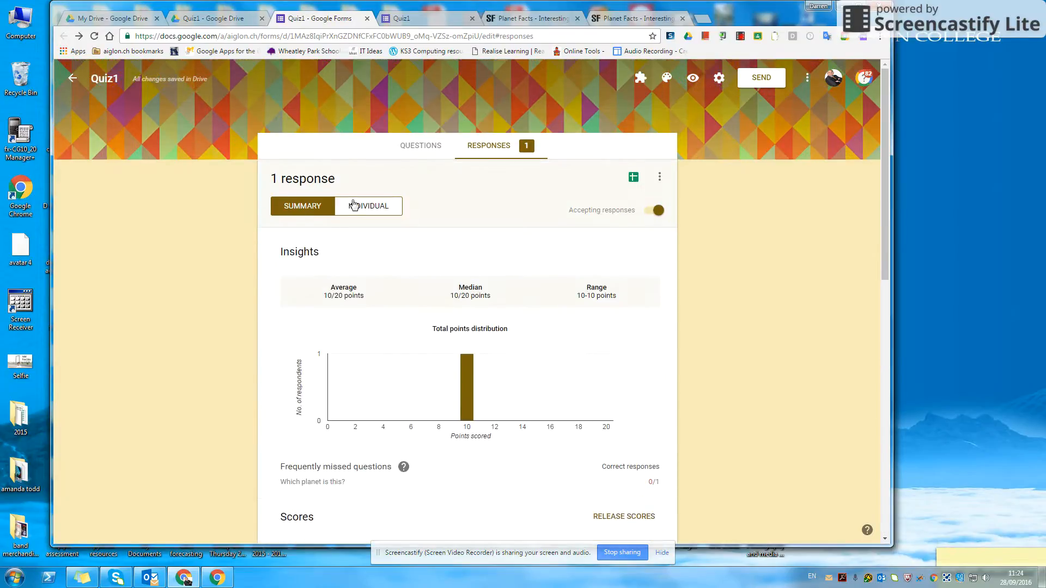
left_click(371, 207)
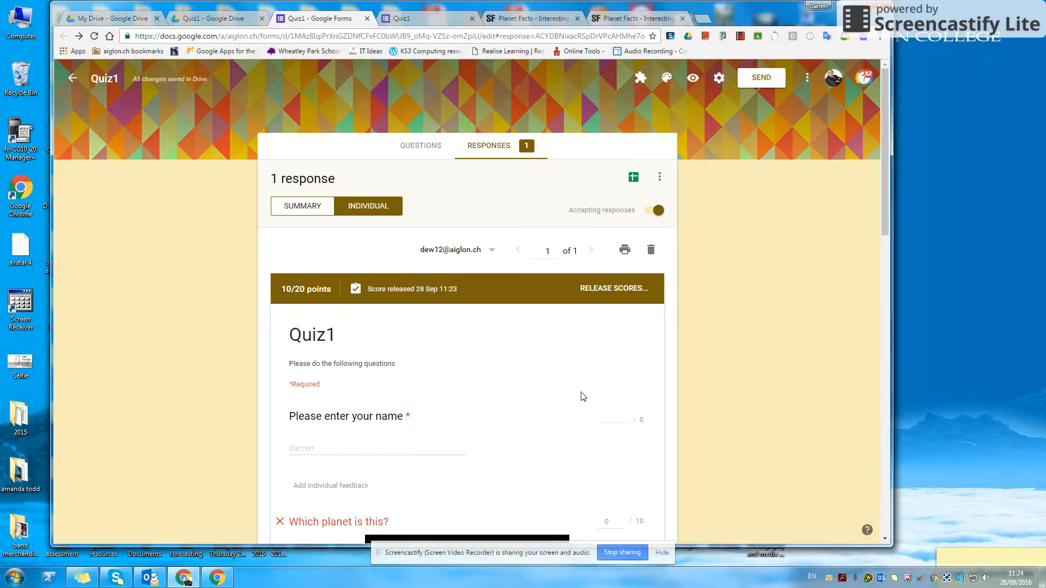
left_click(314, 209)
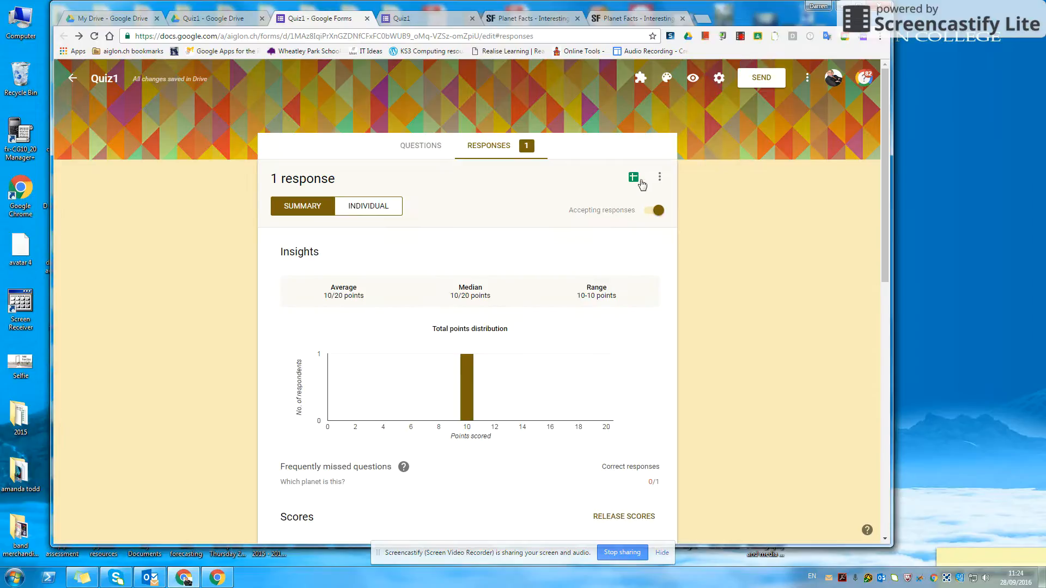